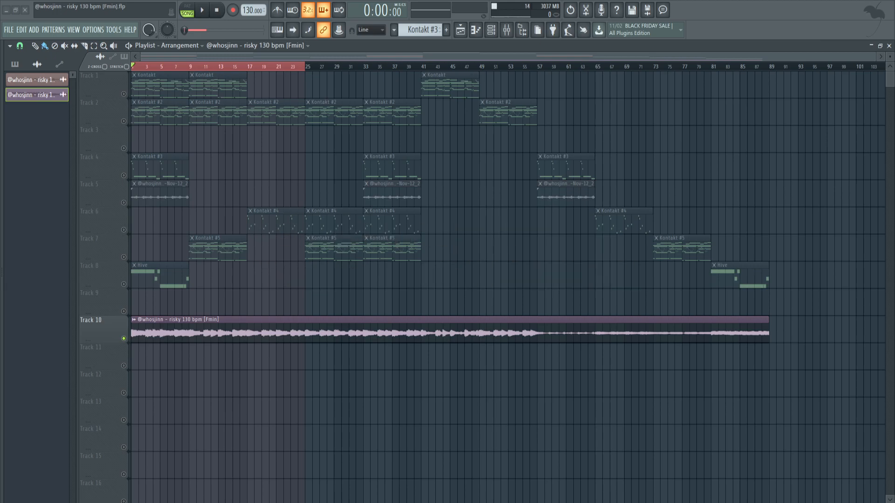
Step: Play the full arrangement in song mode from the beginning
click(202, 10)
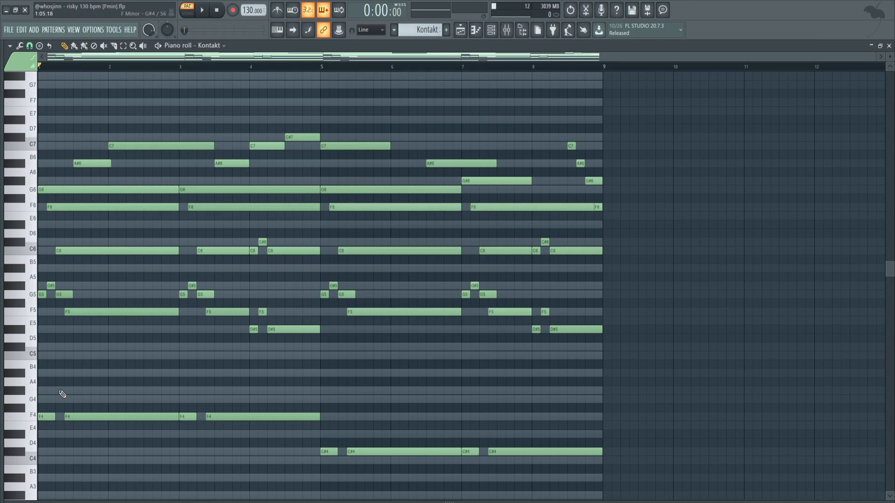
Step: Try stacking G#4 and C5 above the first F4 bass note, and remove both added notes
click(46, 390)
click(46, 355)
drag(48, 417, 46, 356)
ctrl+click(104, 367)
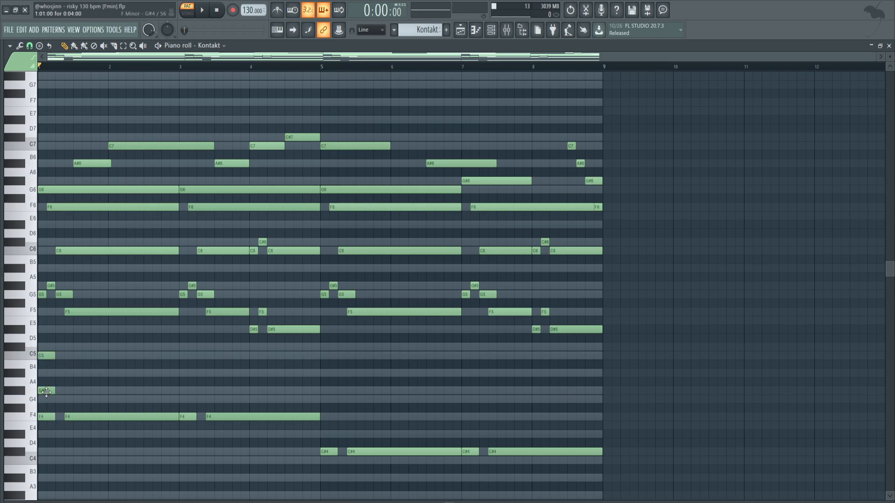
ctrl+drag(48, 399, 46, 350)
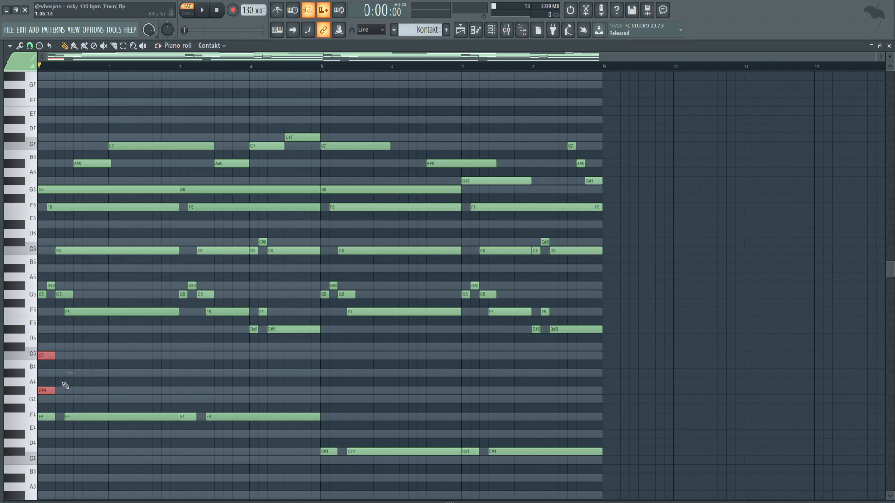
key(Delete)
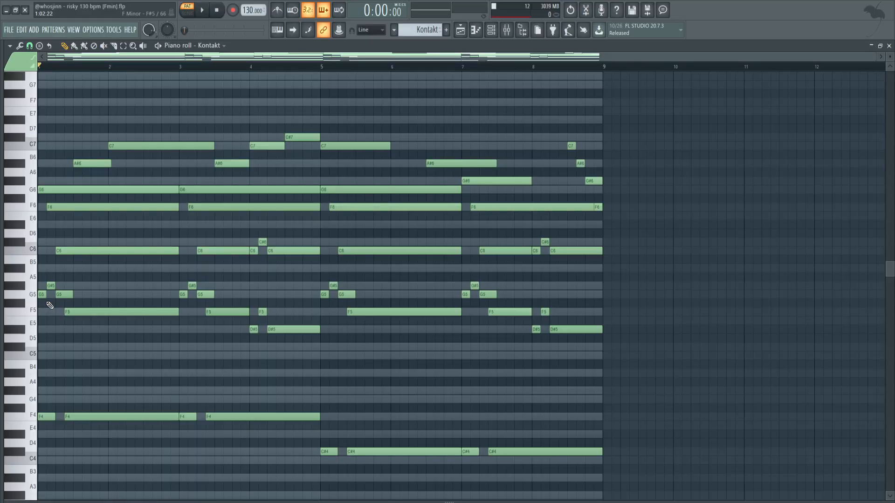
Step: Examine the opening G5, G#5, F5 and C6 notes one at a time
ctrl+click(40, 293)
drag(46, 294, 47, 297)
ctrl+click(52, 358)
click(51, 285)
click(64, 293)
click(88, 311)
click(89, 251)
drag(89, 250, 176, 255)
ctrl+click(140, 279)
Step: Try transposing all the F4 and C#4 bass notes up one octave
drag(45, 392, 599, 500)
key(ctrl+Up)
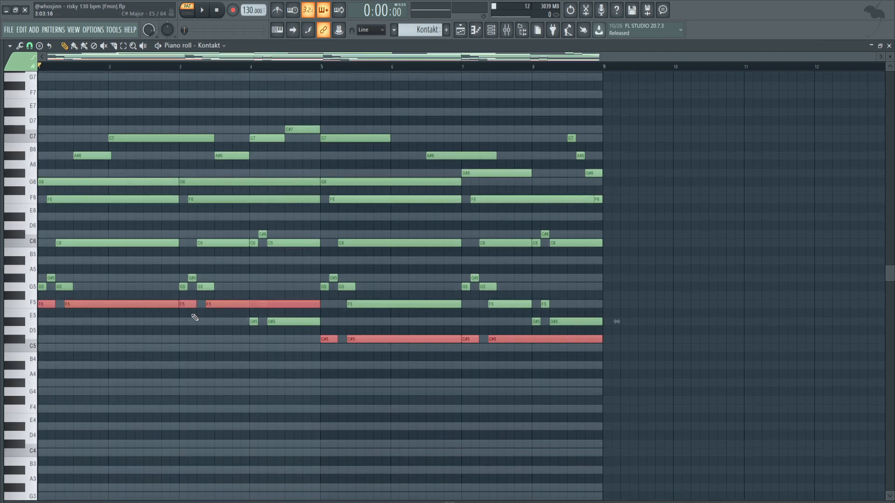
click(52, 295)
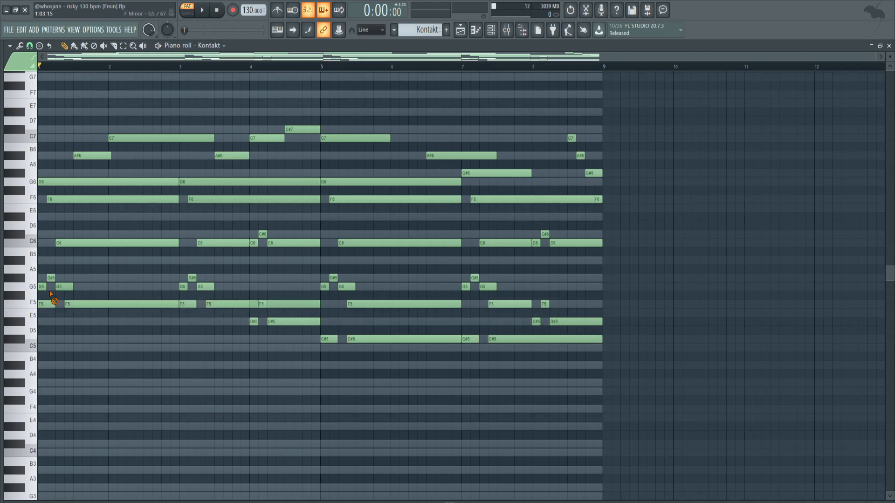
Step: Try shifting the first long C6 note earlier to start with the first G#5, and undo the recent note moves
ctrl+shift+click(46, 304)
ctrl+shift+click(49, 278)
drag(65, 242, 54, 319)
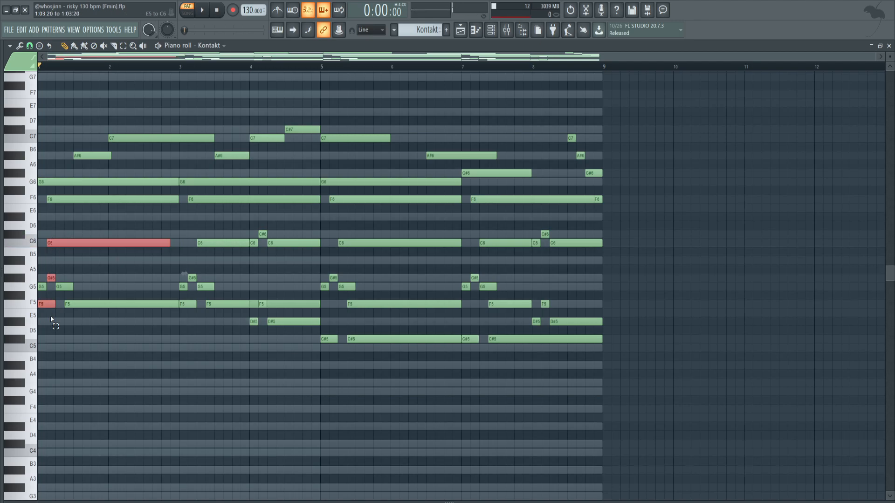
click(75, 269)
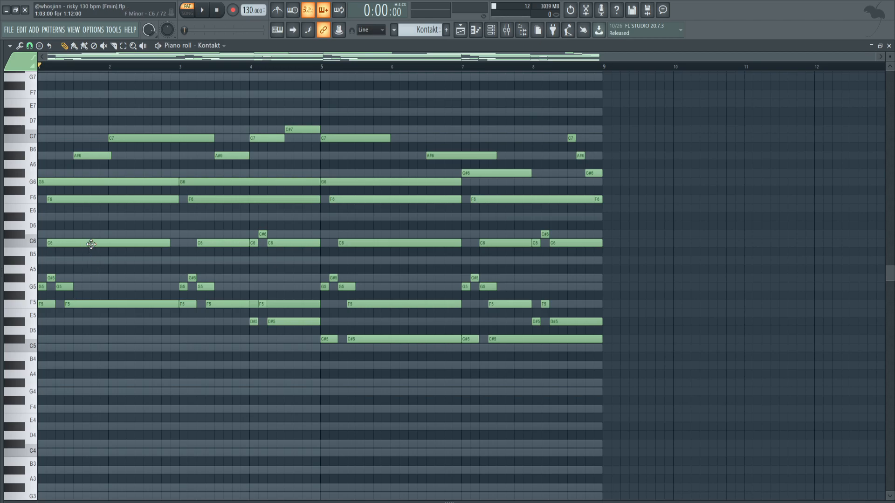
key(ctrl+z)
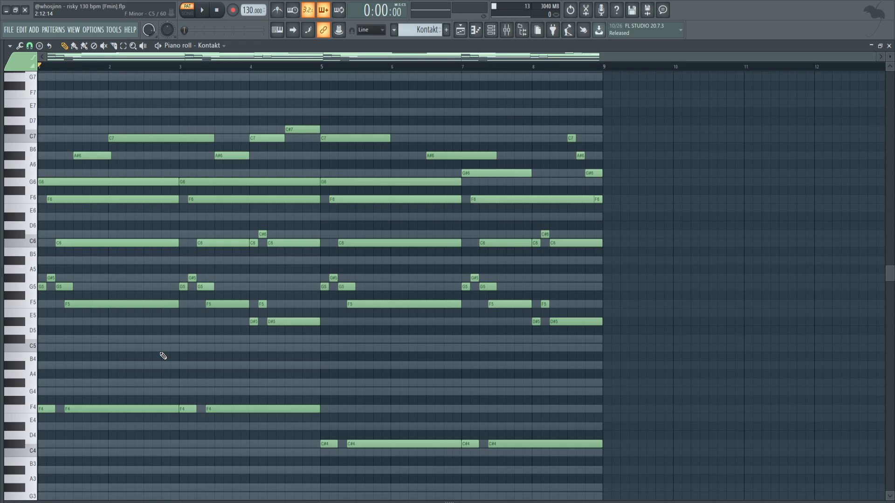
Step: Play the Kontakt pattern from the beginning and stop it
key(space)
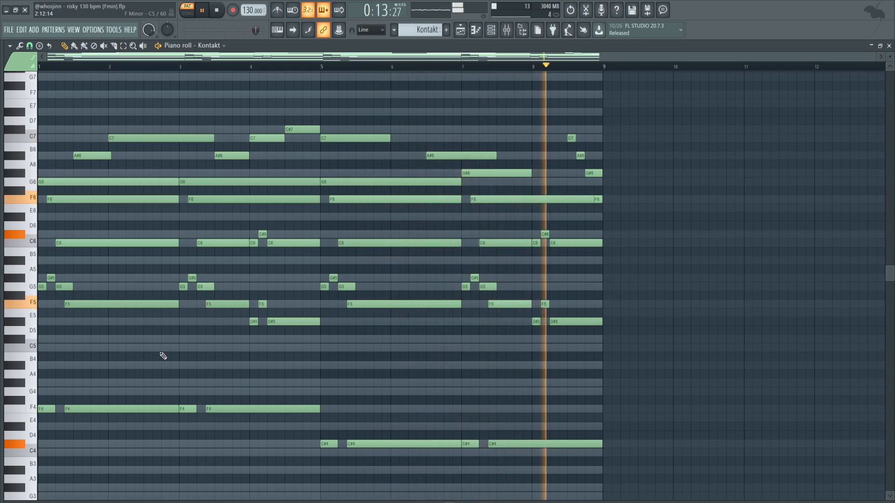
key(space)
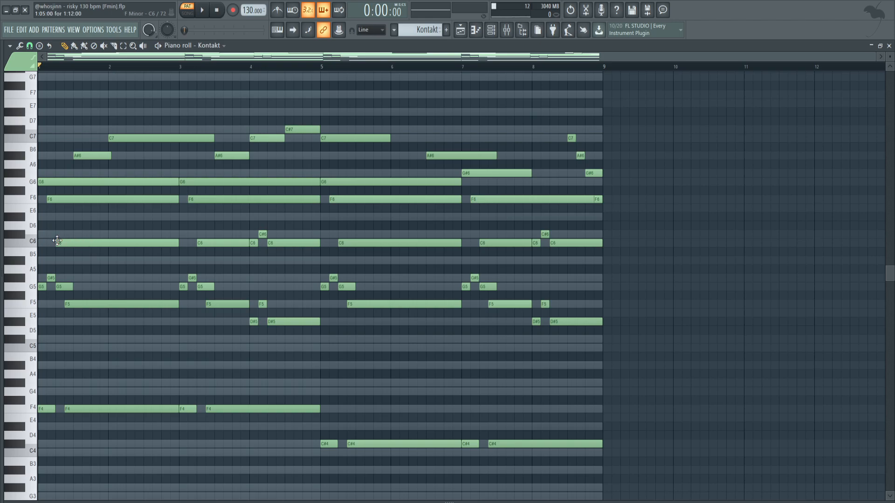
Step: Highlight the C#4 bass notes in bars 5 to 8 to examine the chord root change
scroll(312, 413, down, 3)
drag(304, 354, 671, 388)
scroll(551, 380, up, 4)
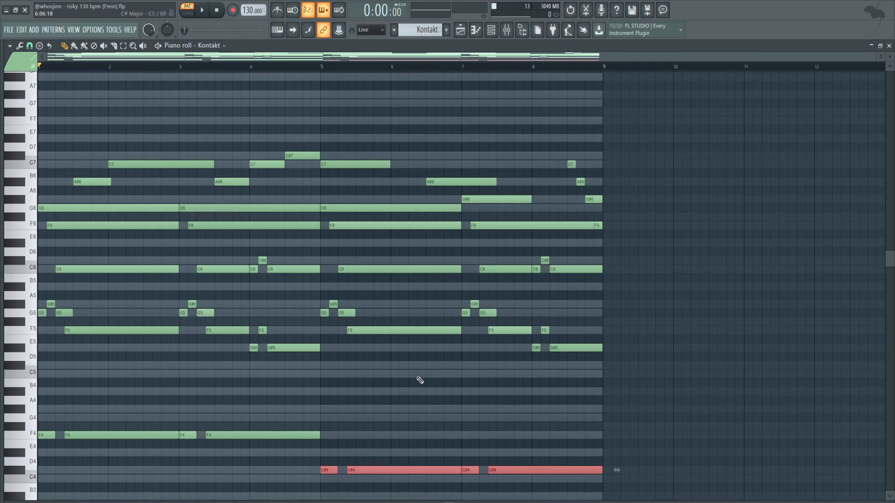
drag(326, 393, 37, 134)
ctrl+click(404, 442)
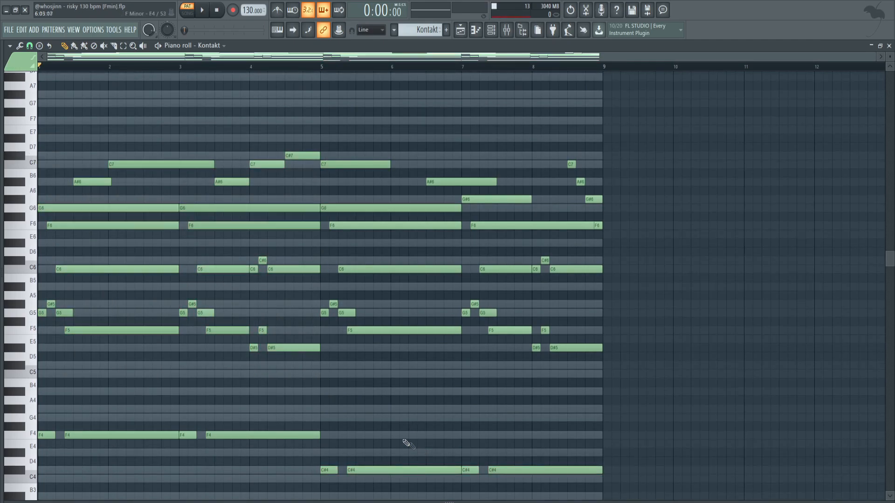
scroll(406, 443, down, 2)
drag(320, 396, 699, 447)
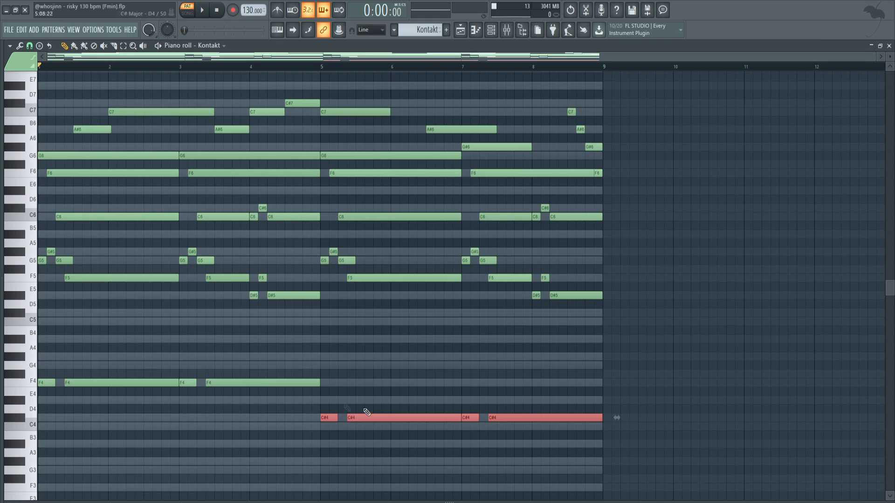
ctrl+click(374, 376)
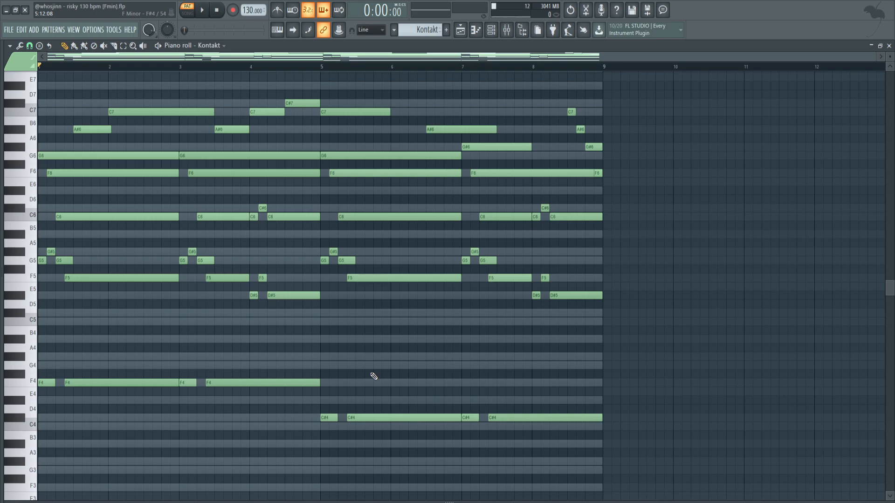
Step: Highlight the C6, C#6, F5 and D#5 notes in bar 4 and the opening G5–G#5 figure to compare them
scroll(374, 376, up, 3)
drag(254, 257, 290, 376)
drag(73, 317, 40, 292)
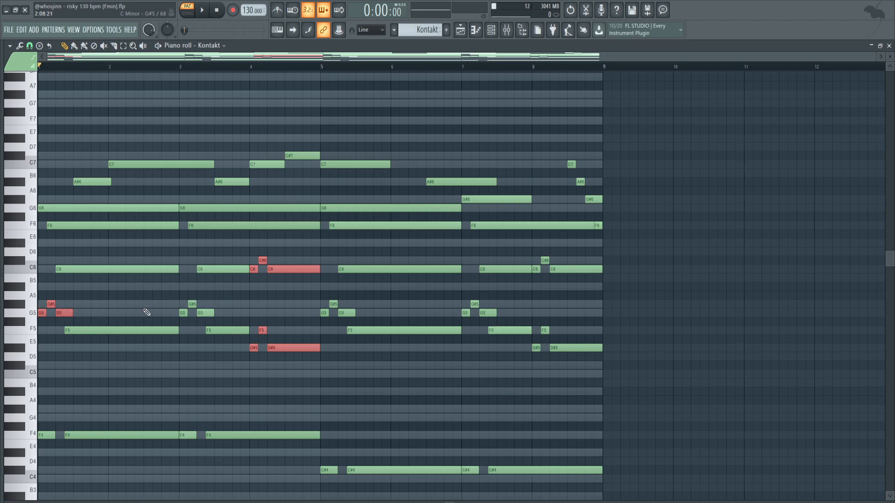
click(133, 302)
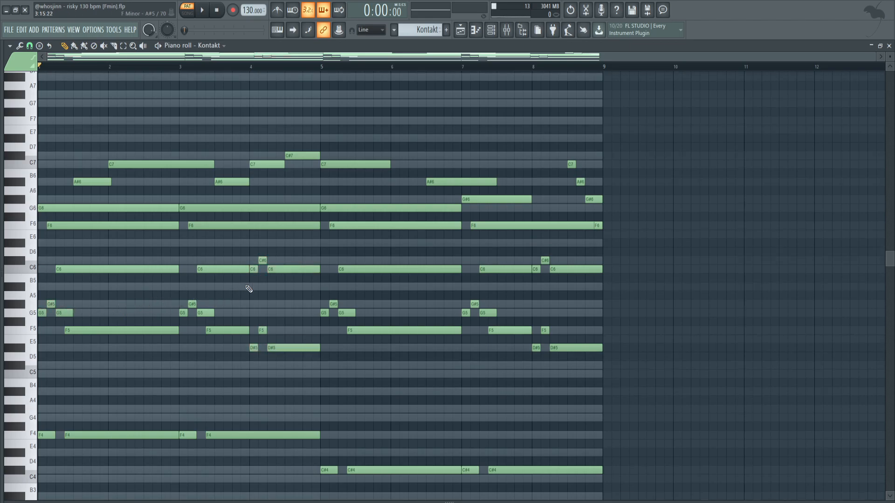
mouse_move(255, 257)
mouse_down()
mouse_move(299, 368)
mouse_move(299, 351)
mouse_up()
ctrl+click(286, 317)
Step: Try bar 4 without its C7 and C#7 melody notes, listening from bar 3, and undo the deletion
right_click(290, 157)
right_click(278, 165)
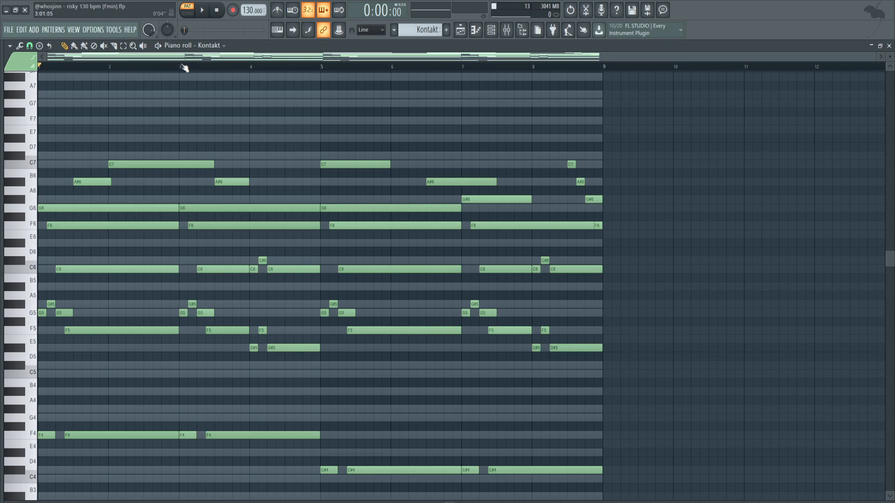
click(181, 67)
key(space)
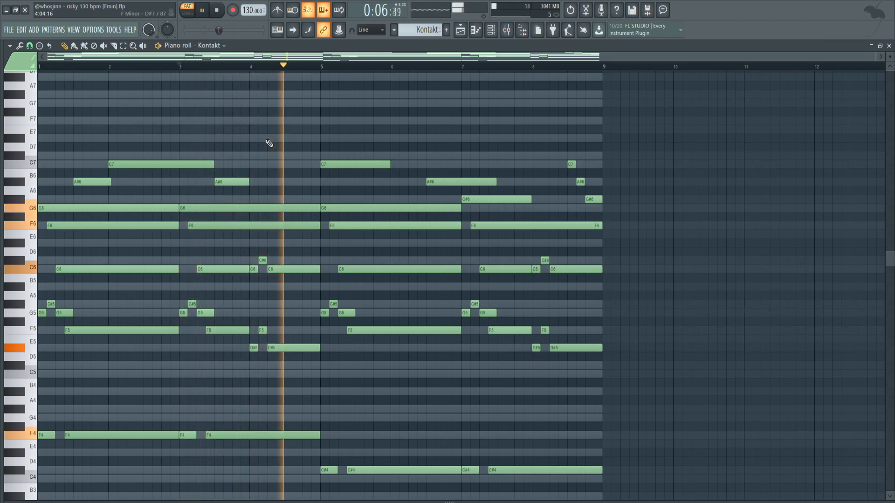
key(space)
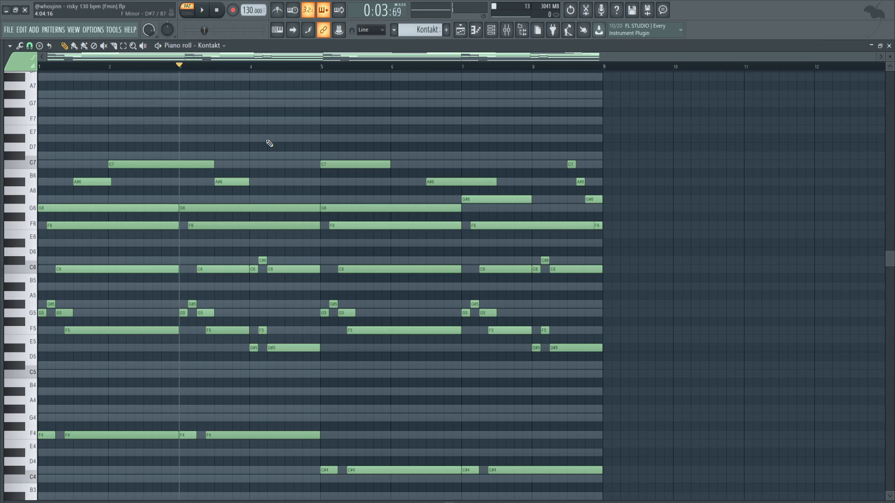
key(ctrl+z)
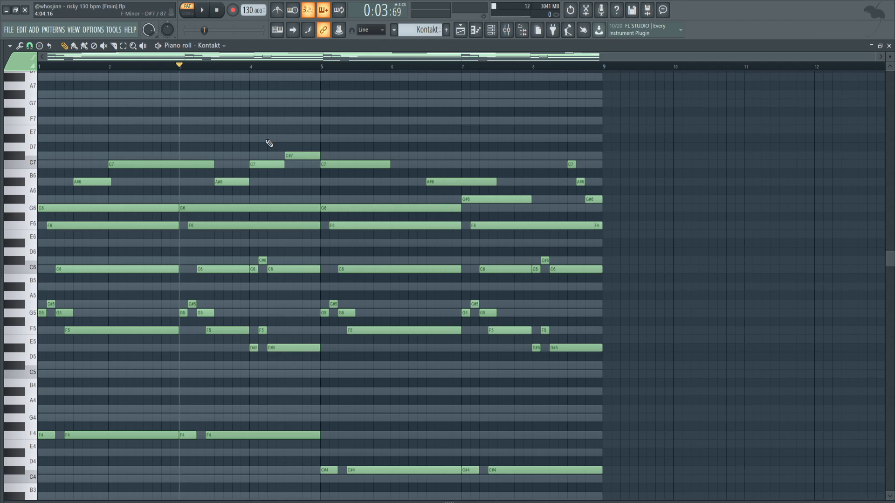
Step: Highlight the top melody line across all eight bars, including the closing F6, to examine its shape
drag(88, 200, 509, 132)
drag(561, 156, 604, 201)
ctrl+shift+click(599, 228)
ctrl+shift+click(585, 227)
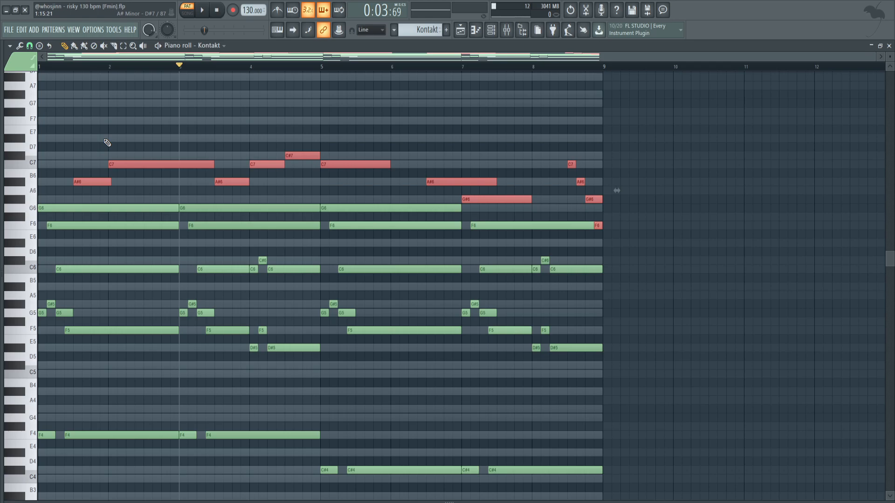
click(106, 294)
mouse_move(39, 196)
mouse_down()
mouse_move(83, 294)
mouse_move(93, 352)
mouse_up()
drag(81, 208, 662, 131)
click(437, 171)
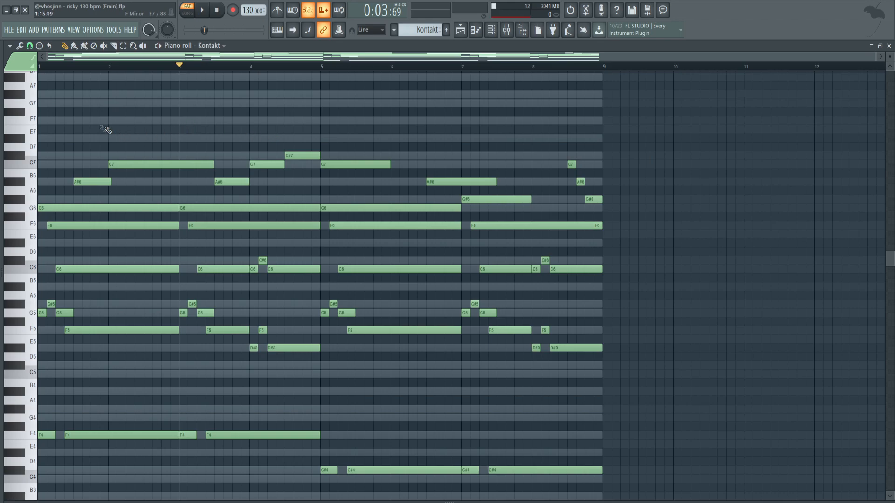
drag(90, 117, 492, 201)
click(422, 145)
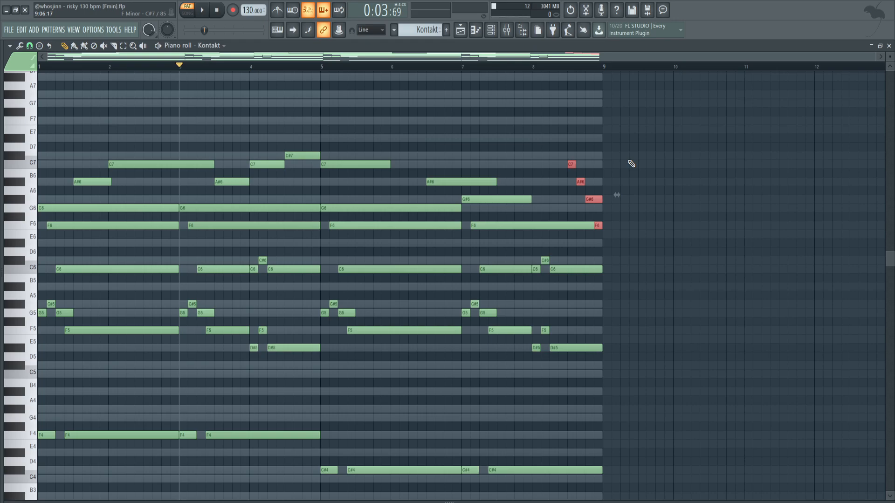
Step: Highlight the closing descending run of C7, A#6, G#6 and F6 at the end of bar 8
drag(570, 160, 581, 224)
ctrl+shift+click(580, 225)
ctrl+click(618, 376)
drag(570, 152, 597, 271)
ctrl+shift+click(588, 227)
ctrl+shift+click(597, 269)
Step: Check the velocities of the closing run in the control lane, collapse the lane and clear the note selection
drag(582, 502, 601, 332)
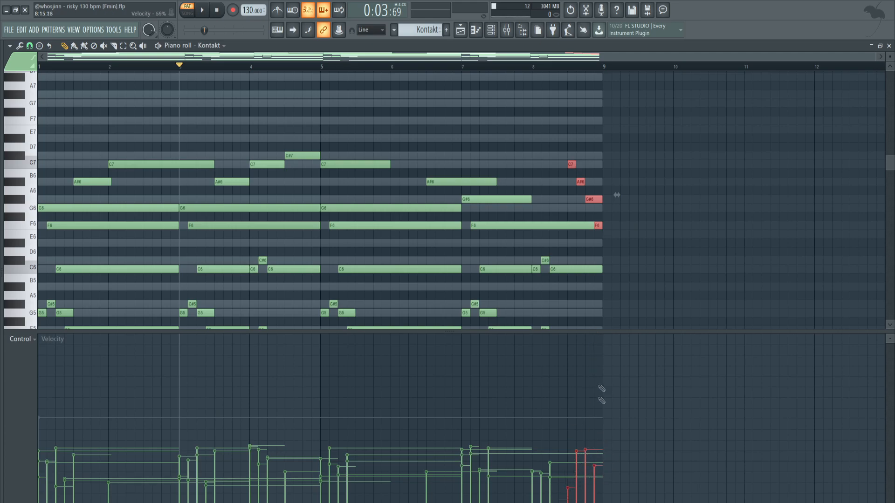
right_click(586, 331)
ctrl+click(535, 74)
drag(570, 153, 642, 232)
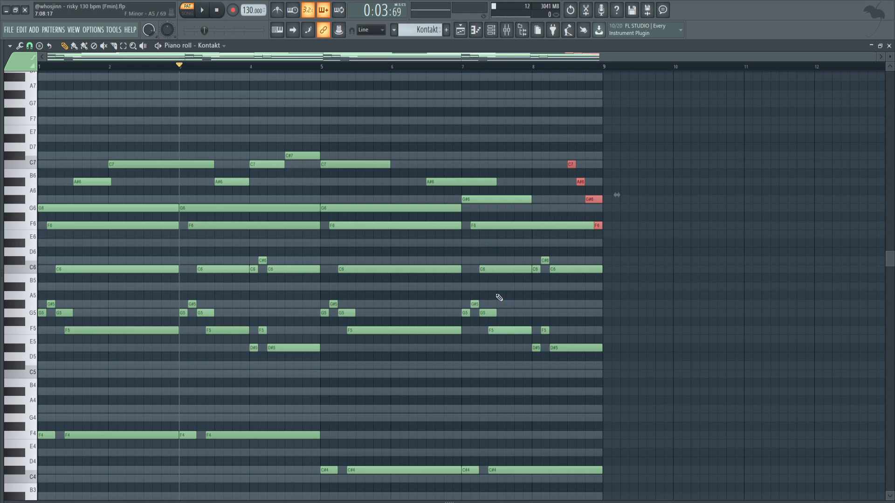
click(691, 195)
Step: Play the pattern from bar 8 to hear the closing run
click(531, 67)
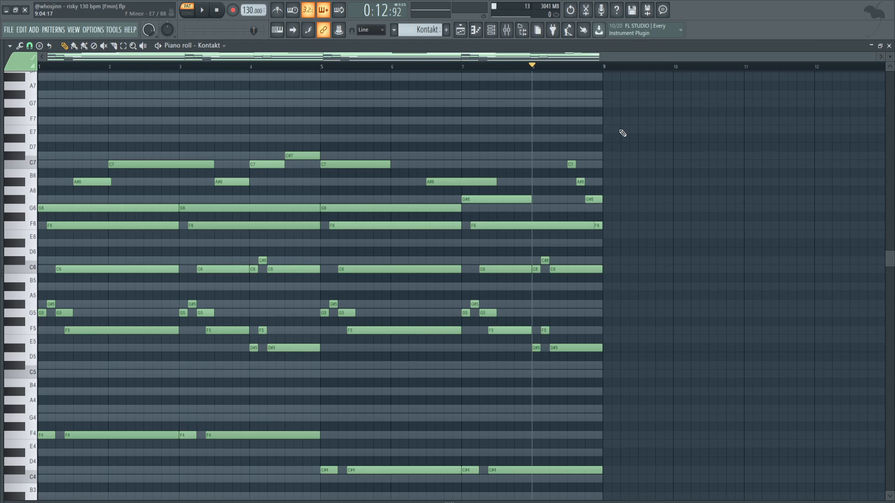
key(space)
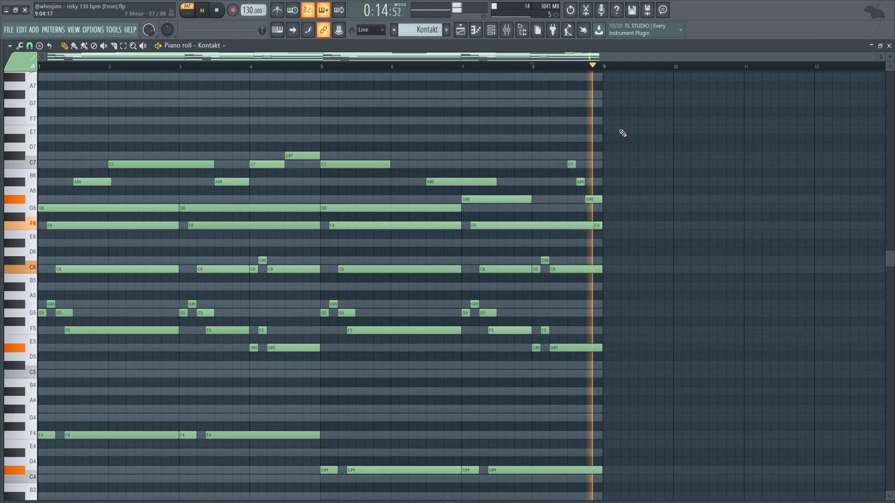
key(space)
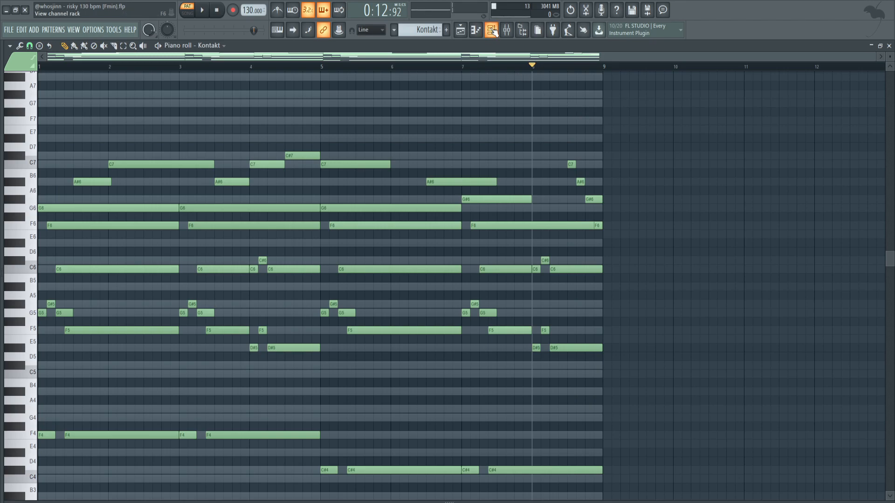
Step: View the instrument loaded in the first Kontakt channel, and close its window
click(491, 29)
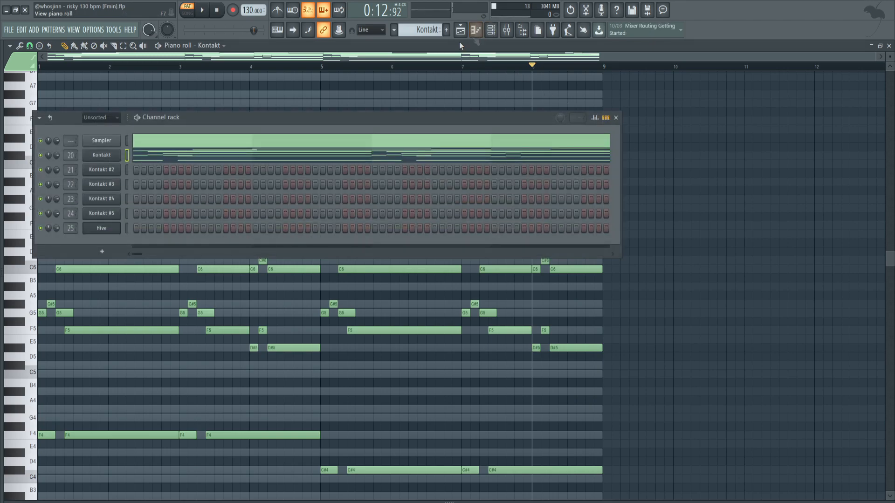
click(100, 156)
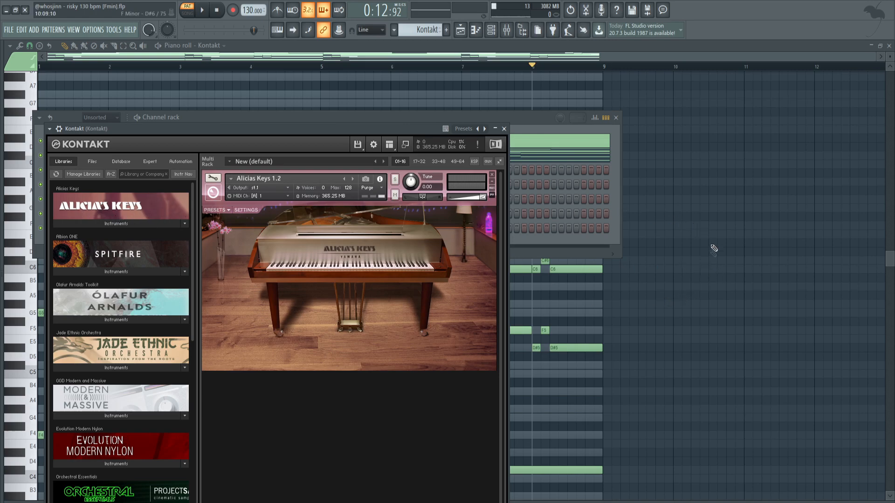
right_click(663, 308)
Step: Switch to the Kontakt #2 pattern, check its channel's instrument, and return the playhead to the start
key(plus)
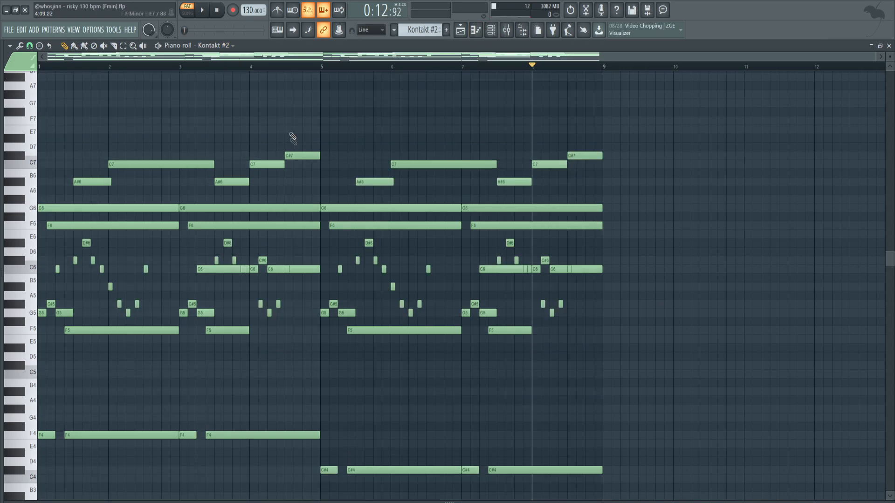
click(491, 31)
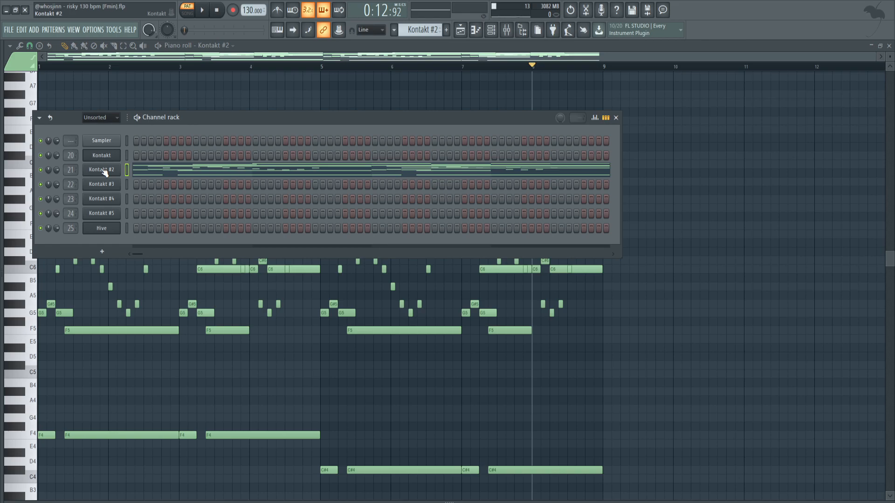
click(104, 170)
click(720, 291)
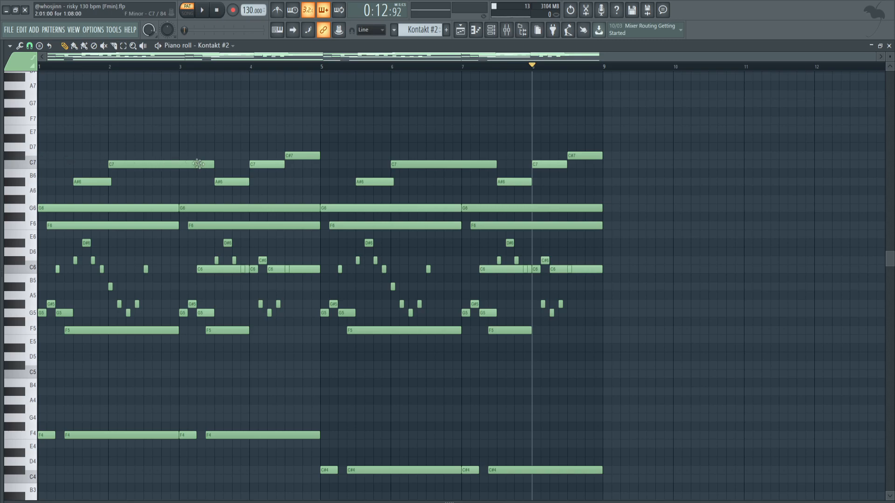
click(219, 12)
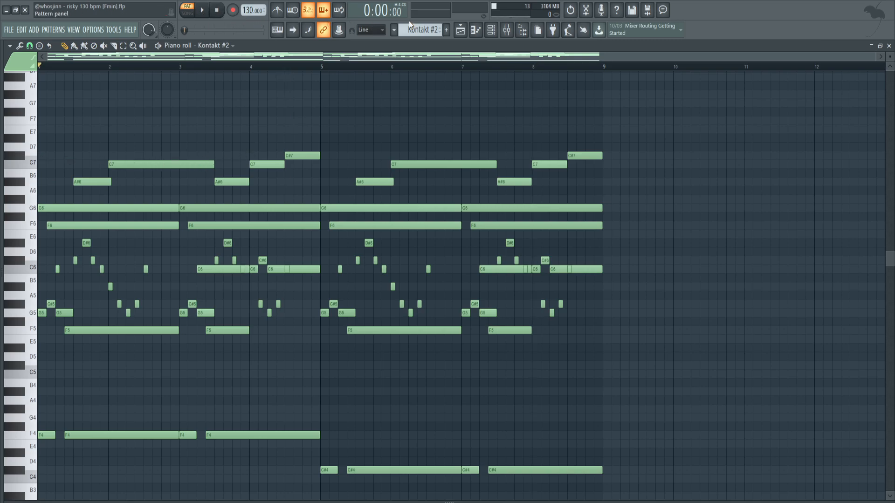
Step: Play the Kontakt #2 pattern from the start through to bar 8 and stop playback
key(space)
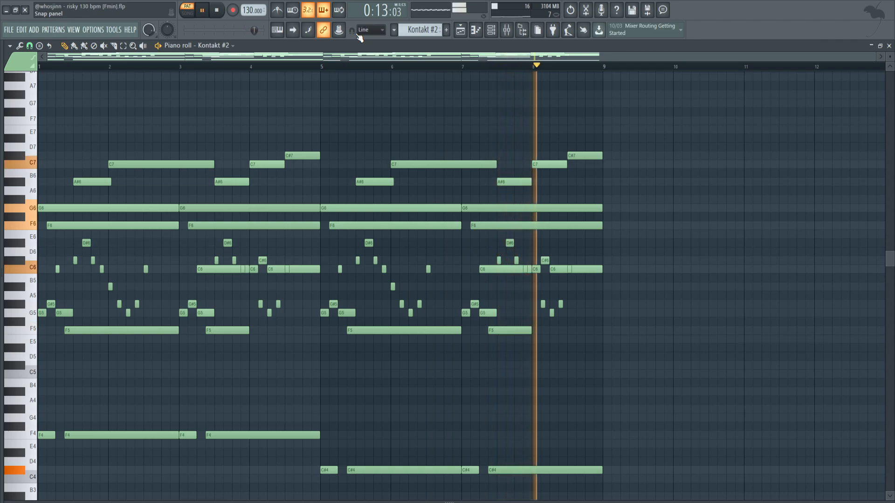
key(space)
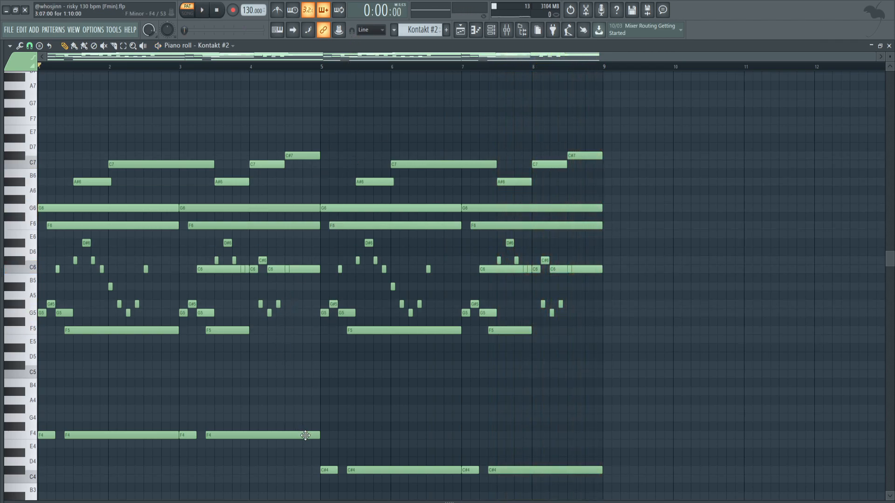
Step: Highlight the notes in bars 1 to 4, highlight the C#4 bass notes in bars 5 to 8, and clear the selection
drag(312, 436, 39, 82)
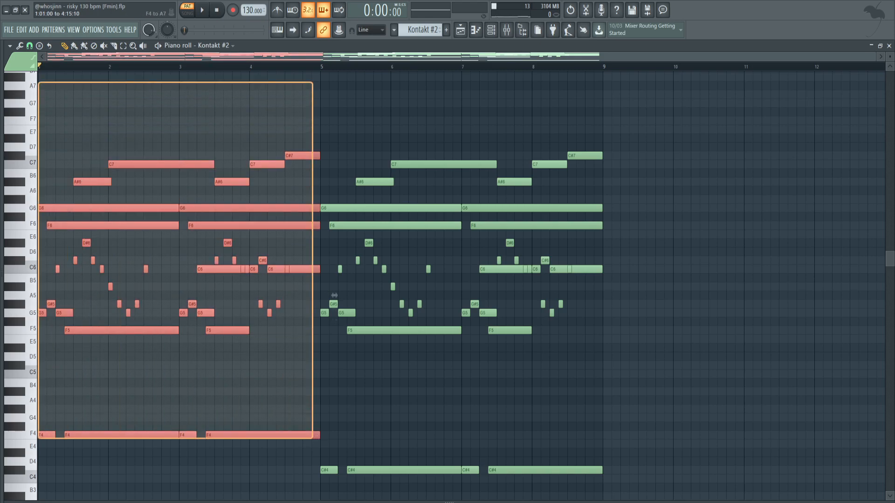
drag(39, 83, 38, 82)
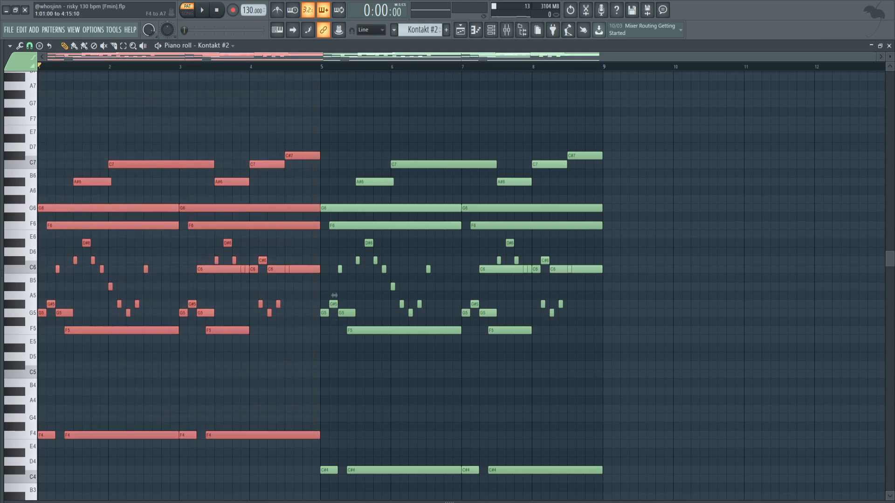
ctrl+click(395, 401)
drag(327, 445, 618, 489)
ctrl+click(475, 436)
Step: Highlight the short counter-melody notes across bars 1 to 4 of the Kontakt #2 pattern, including those overlapping the long C6 notes
scroll(58, 279, up, 3)
scroll(58, 278, down, 4)
drag(56, 240, 196, 316)
drag(280, 264, 315, 230)
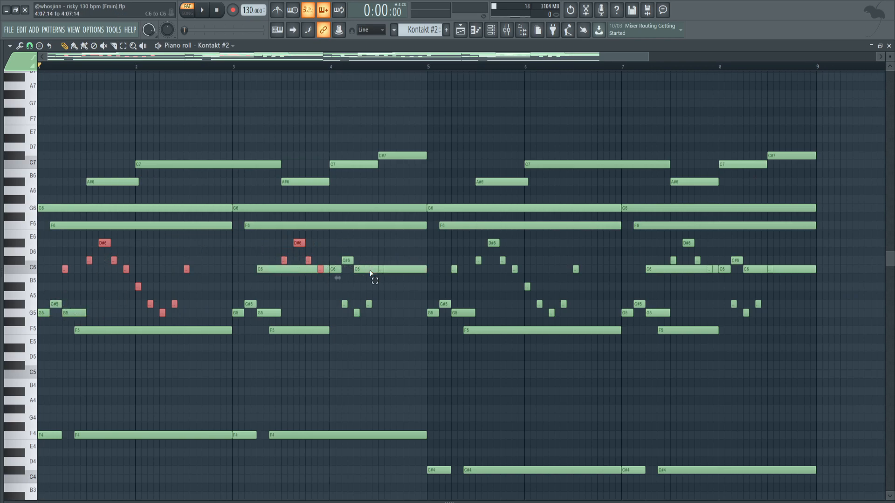
ctrl+shift+click(375, 270)
ctrl+shift+click(380, 270)
drag(371, 293, 342, 335)
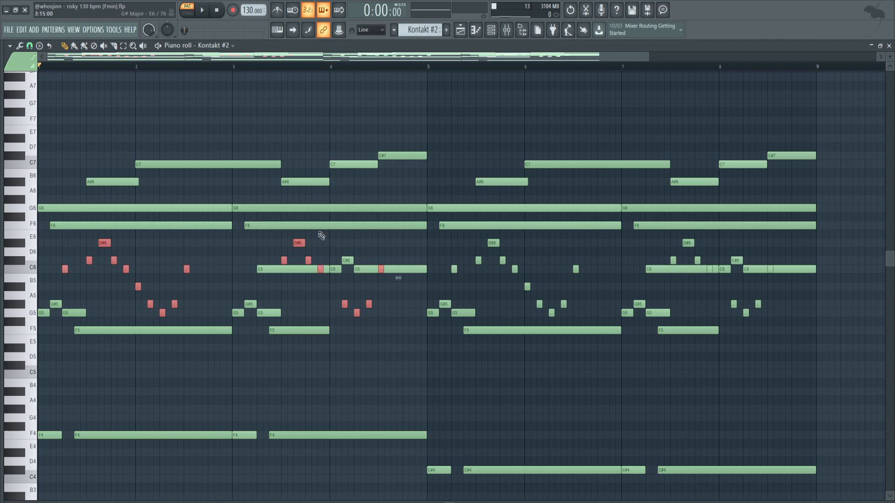
Step: Enable Track 1 alongside Track 2 in the playlist and play the arrangement in song mode
click(460, 32)
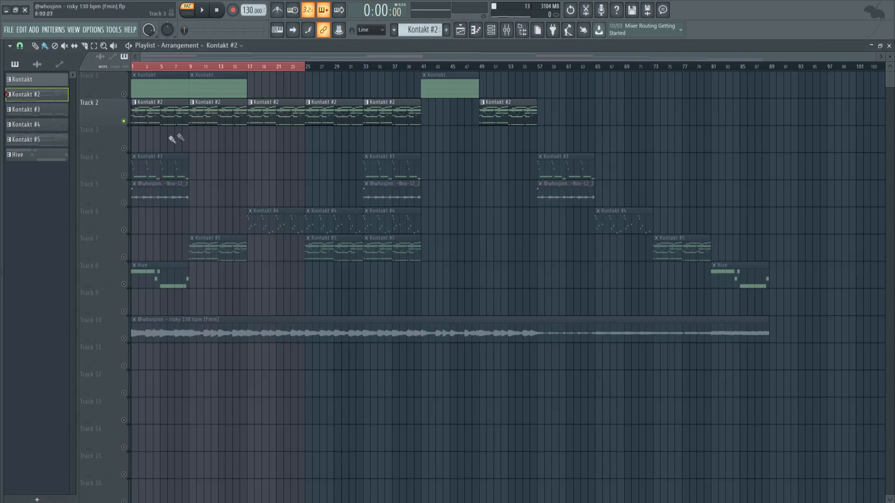
click(124, 94)
click(187, 14)
key(space)
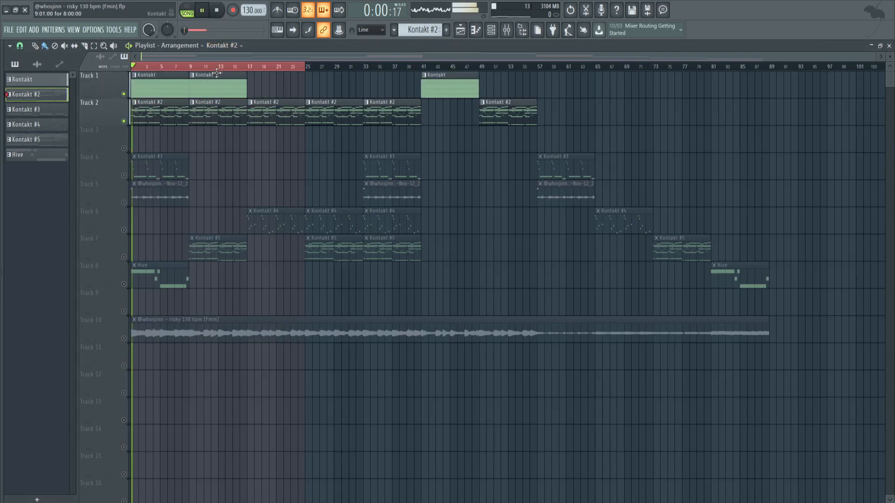
Step: Examine the first Kontakt #2 clip's notes during playback, and bring up the Kontakt #3 pattern in the piano roll
double_click(170, 114)
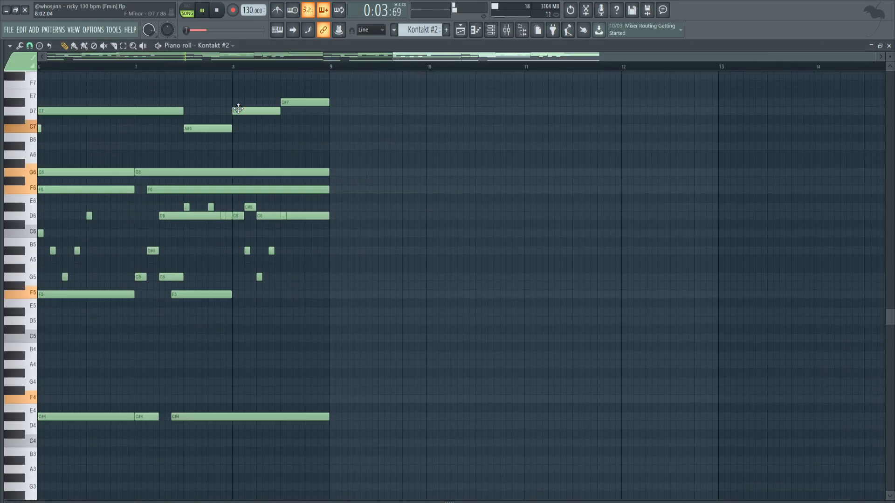
scroll(250, 69, down, 2)
scroll(253, 205, up, 8)
scroll(243, 216, down, 1)
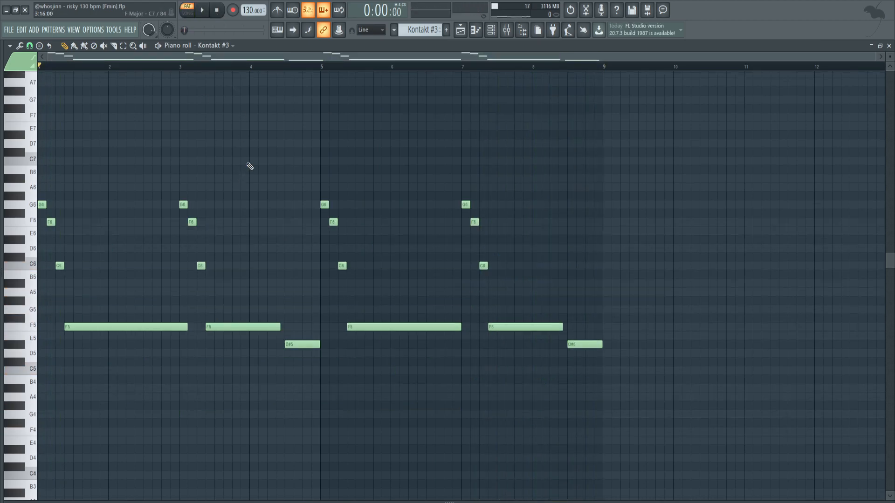
Step: View the instrument loaded in the Kontakt #3 channel, close its window, and play the pattern from the start
click(491, 29)
click(114, 186)
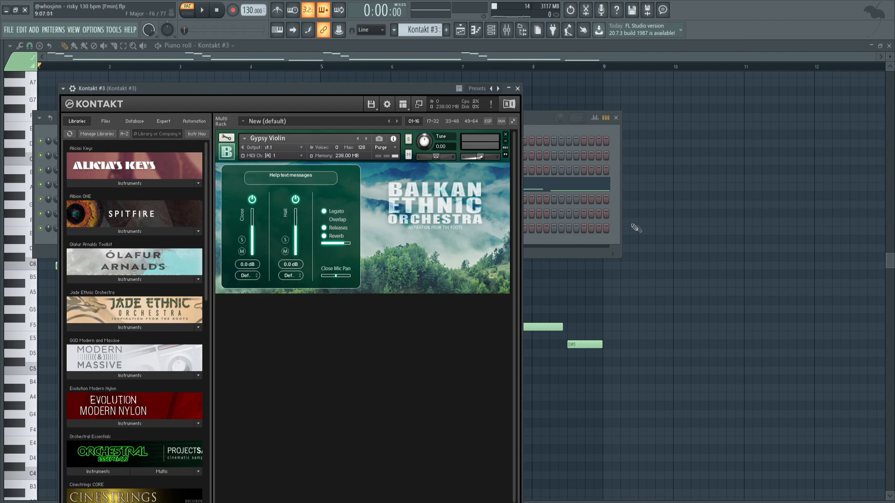
click(756, 256)
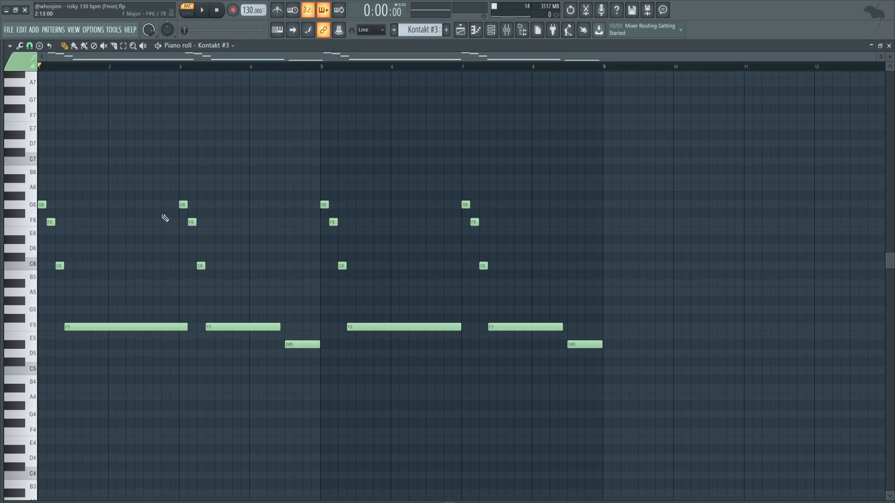
click(202, 14)
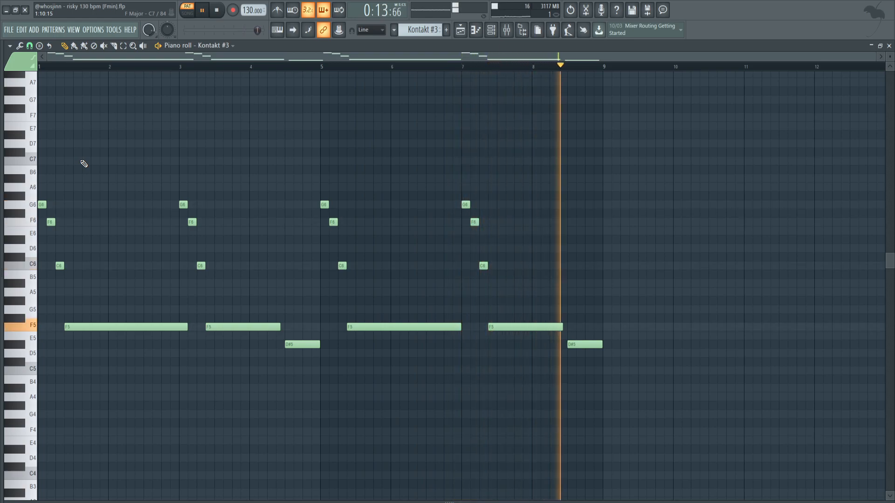
key(space)
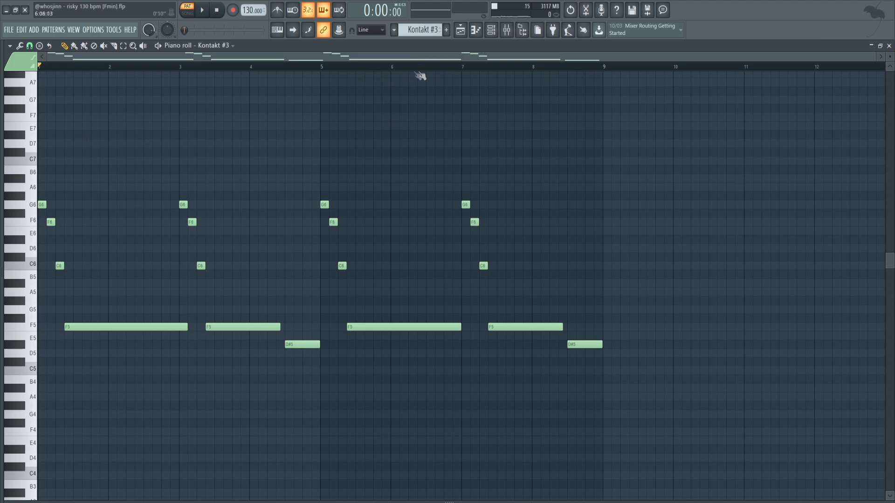
Step: Recheck the Kontakt #3 channel's instrument, highlight the first long F5 note in bar 1, and clear the selection
click(491, 29)
click(112, 183)
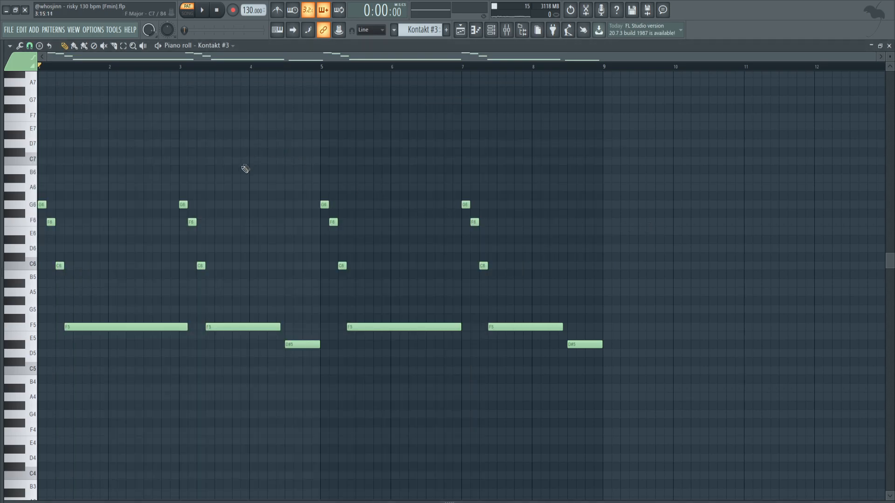
drag(71, 328, 182, 339)
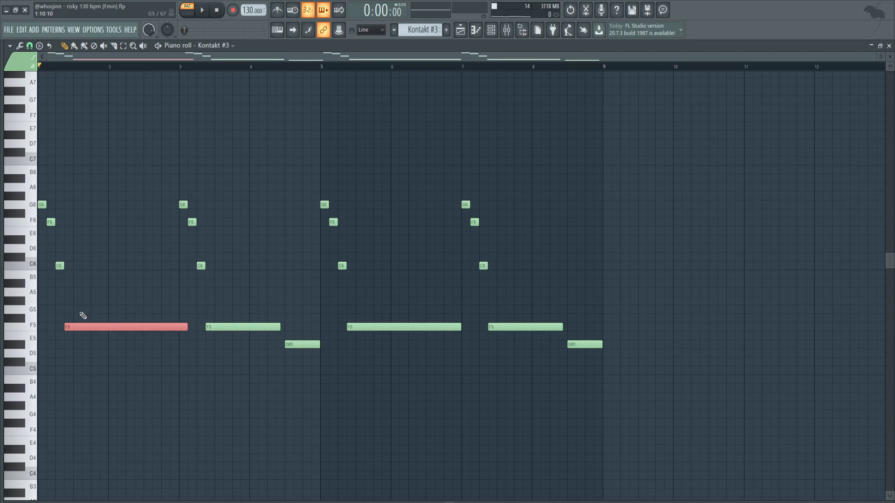
right_click(121, 312)
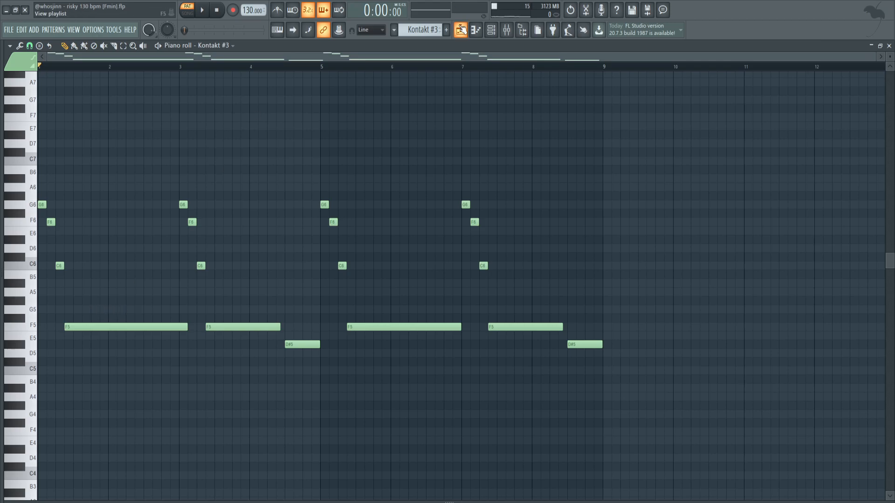
Step: Enable Tracks 1 and 2 alongside Track 4, and play the first eight bars of the arrangement in song mode
click(460, 30)
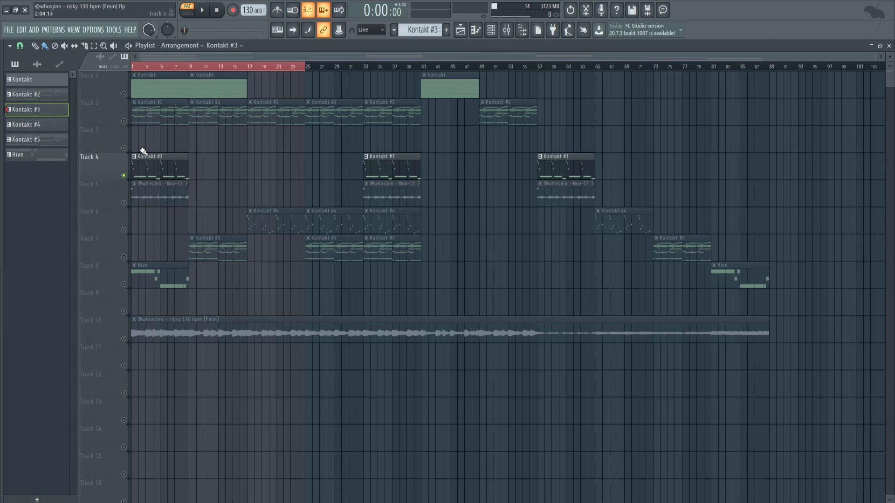
click(123, 121)
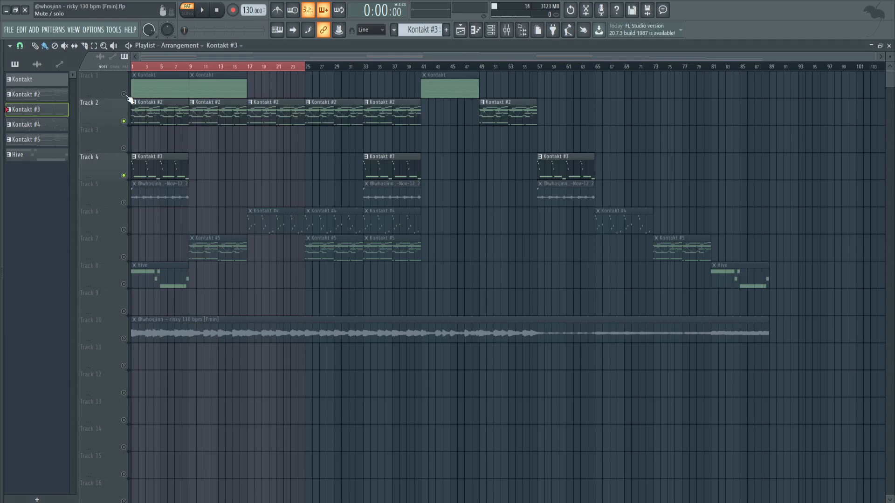
click(124, 94)
click(187, 13)
click(204, 10)
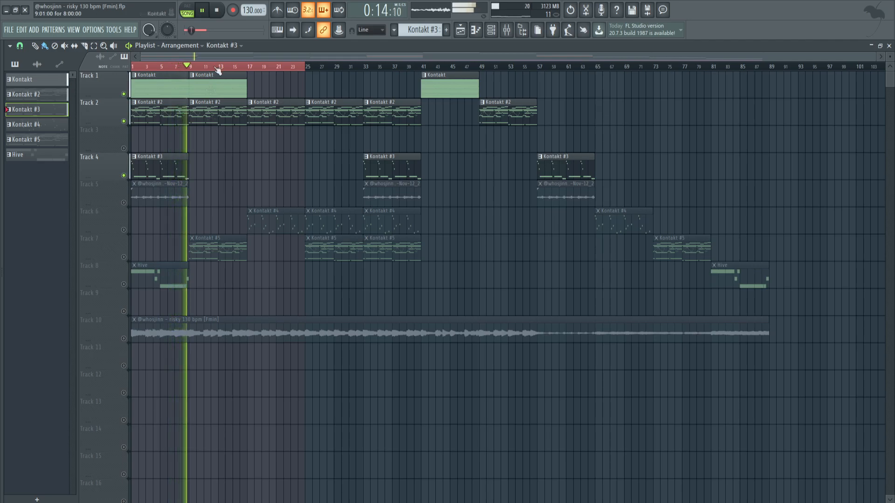
click(216, 10)
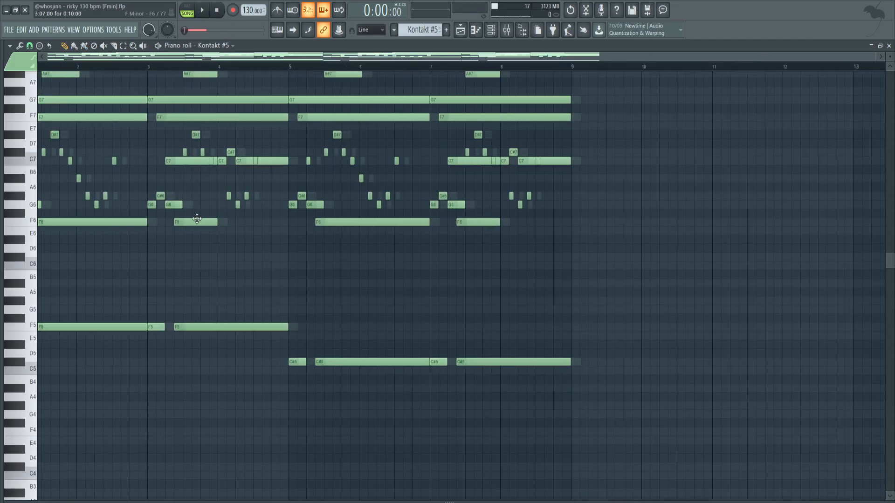
Step: Switch to pattern mode for Kontakt #5 and view the instrument loaded in its channel
drag(196, 216, 228, 266)
click(193, 9)
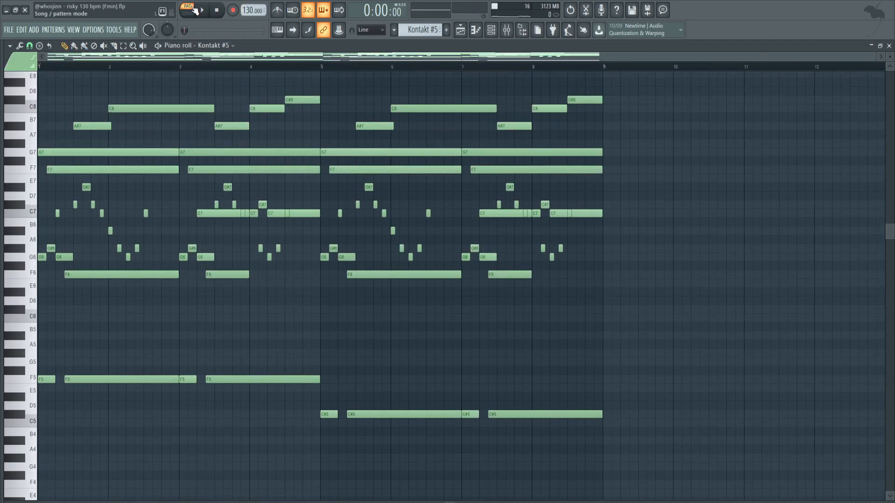
click(491, 29)
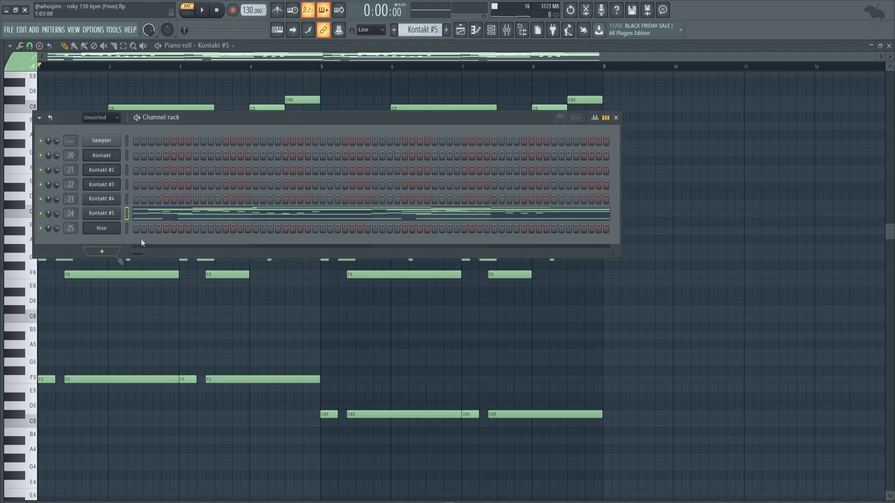
click(102, 215)
drag(275, 192, 262, 143)
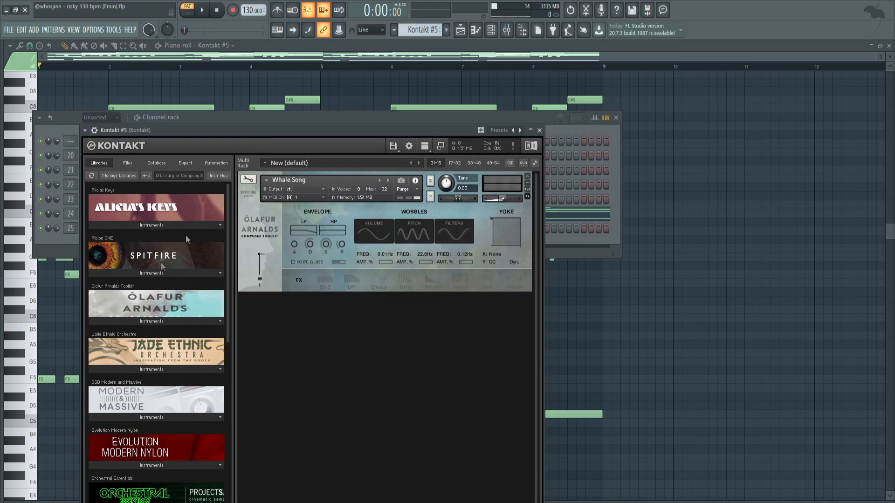
Step: Locate the Whale Song preset among the Ólafur Arnalds Toolkit library's instruments, and close the Kontakt window
click(147, 321)
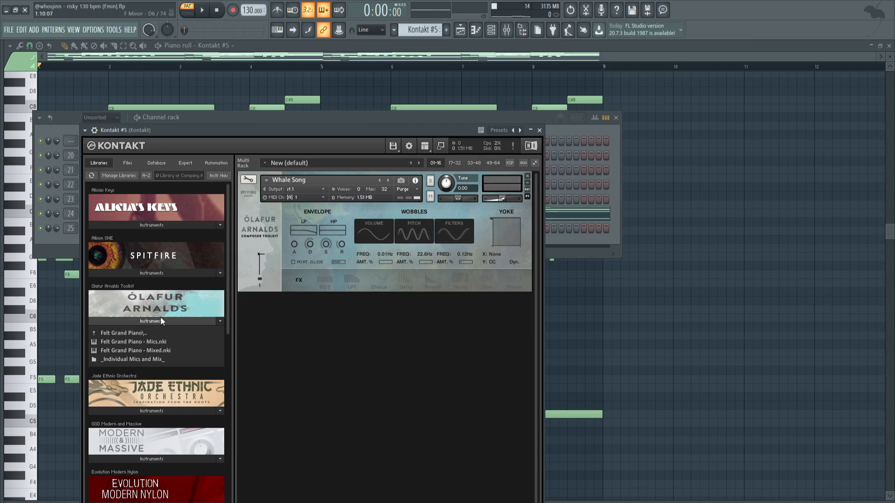
click(119, 331)
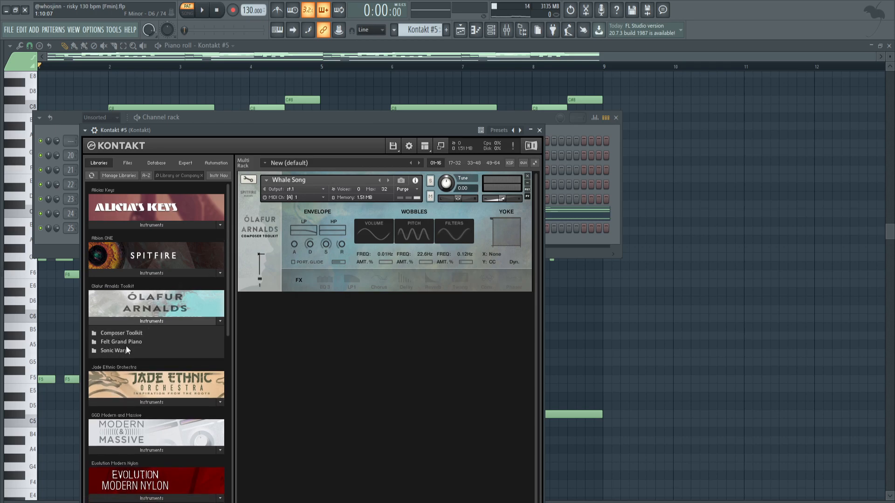
click(124, 351)
scroll(151, 354, down, 20)
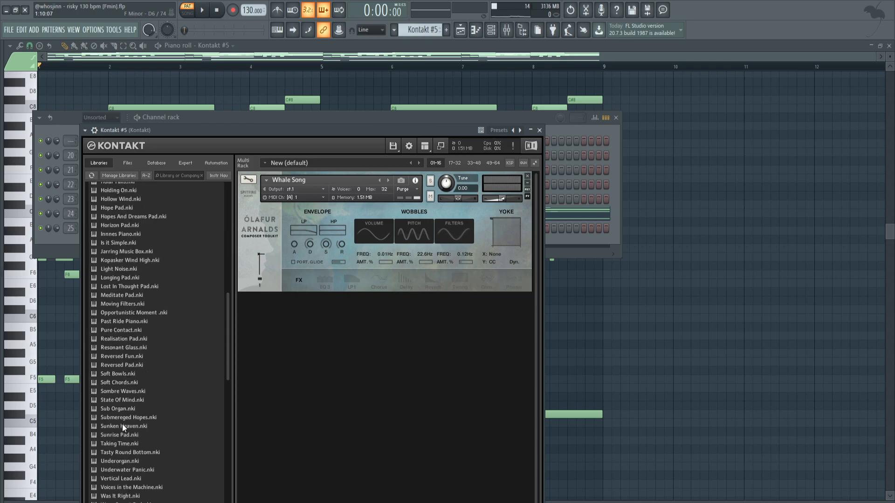
click(132, 309)
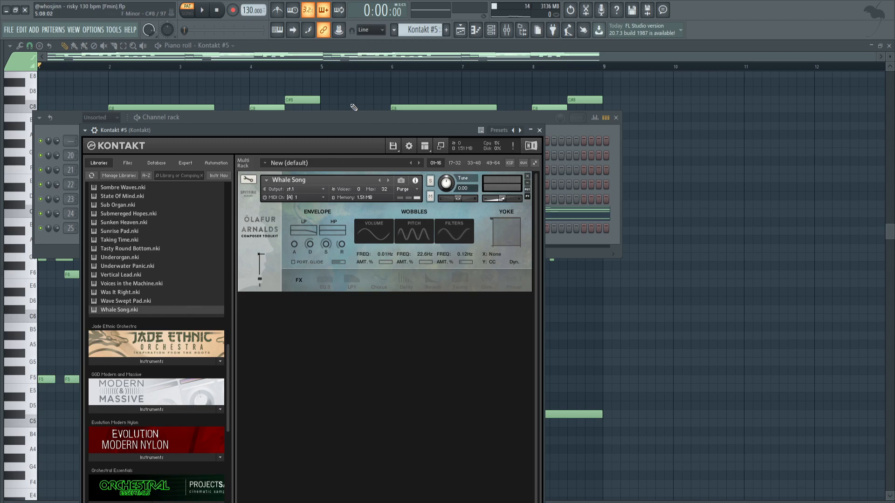
click(395, 88)
Step: Play the Kontakt #5 pattern from the start through to bar 8 and stop playback
scroll(208, 252, up, 3)
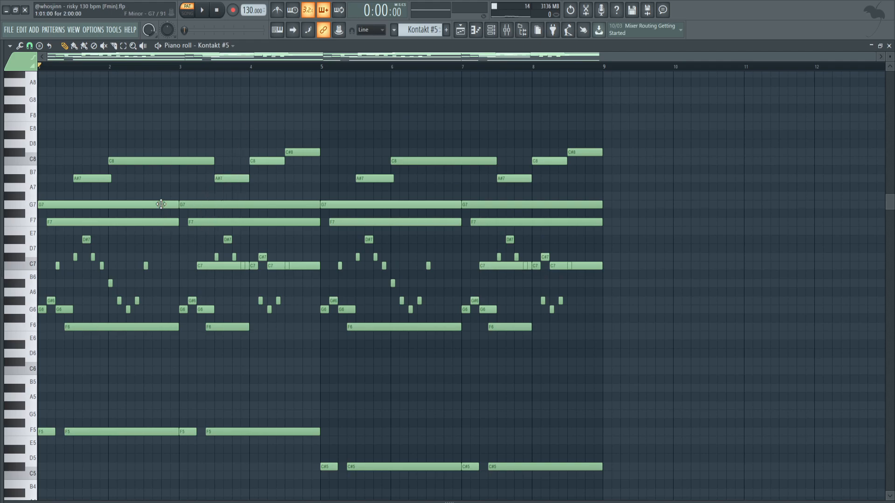
click(204, 11)
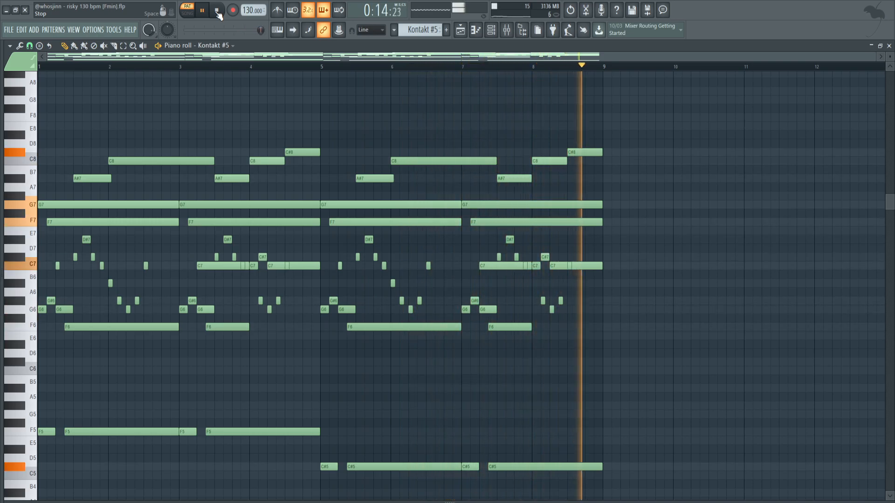
click(217, 11)
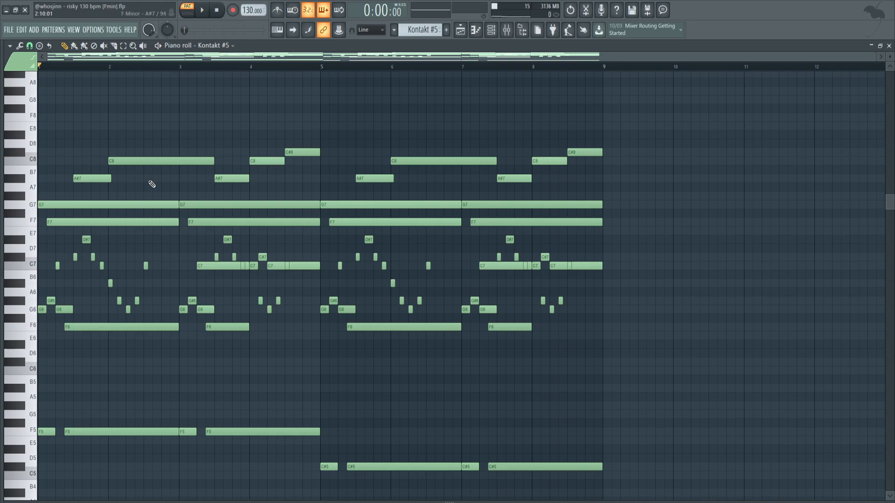
Step: Enable Tracks 1 and 2 in the playlist together with Track 7
click(460, 31)
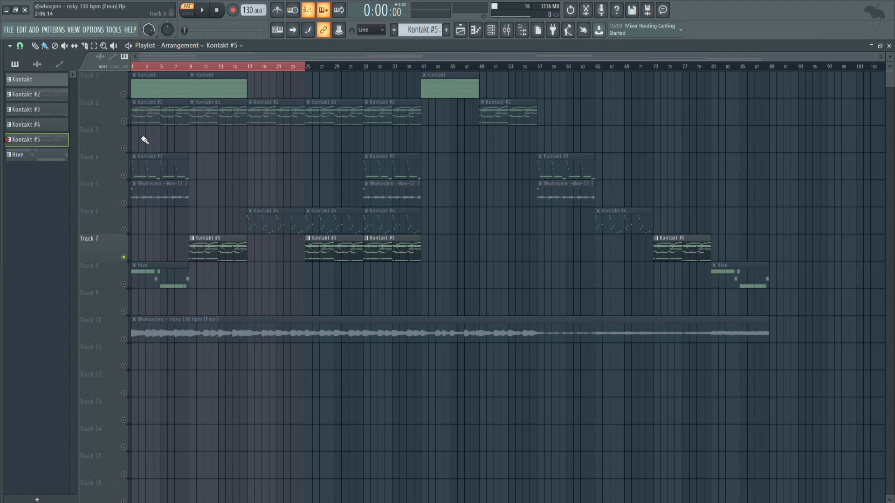
right_click(123, 122)
click(124, 94)
click(124, 257)
Step: Play the arrangement from bar 9 to about bar 16, stop, and open the first Kontakt #4 clip in the piano roll
click(189, 66)
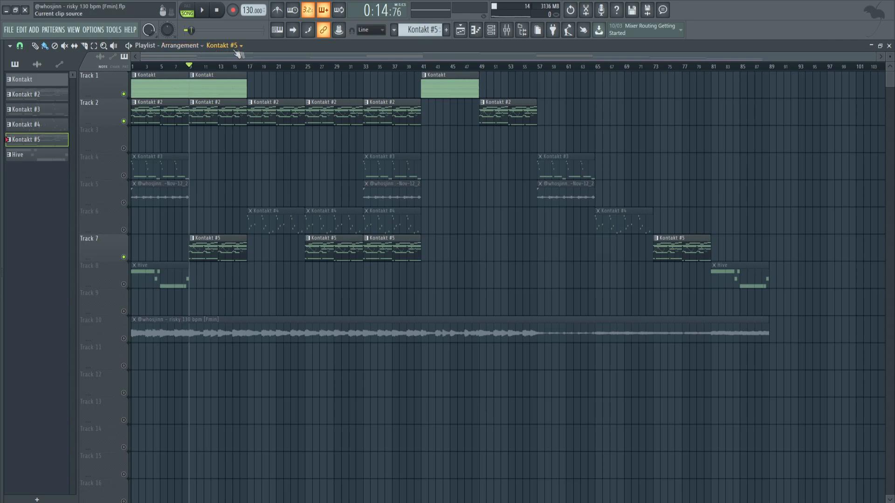
click(204, 15)
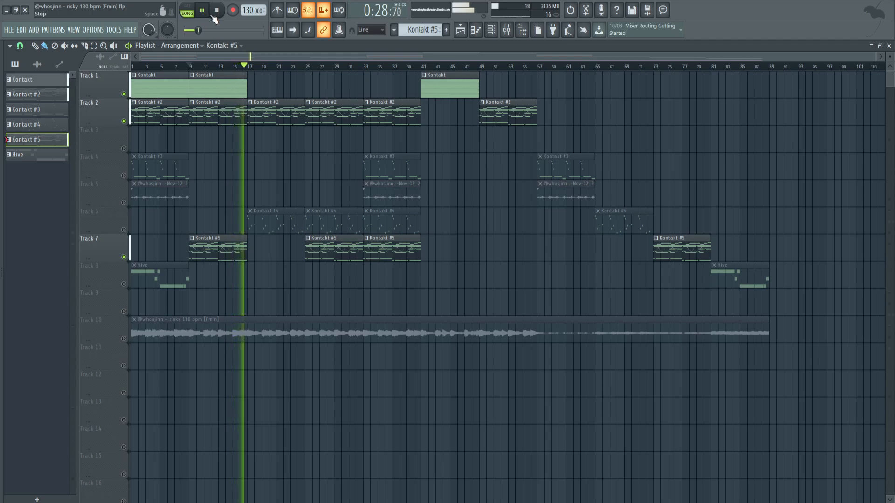
click(217, 13)
double_click(256, 217)
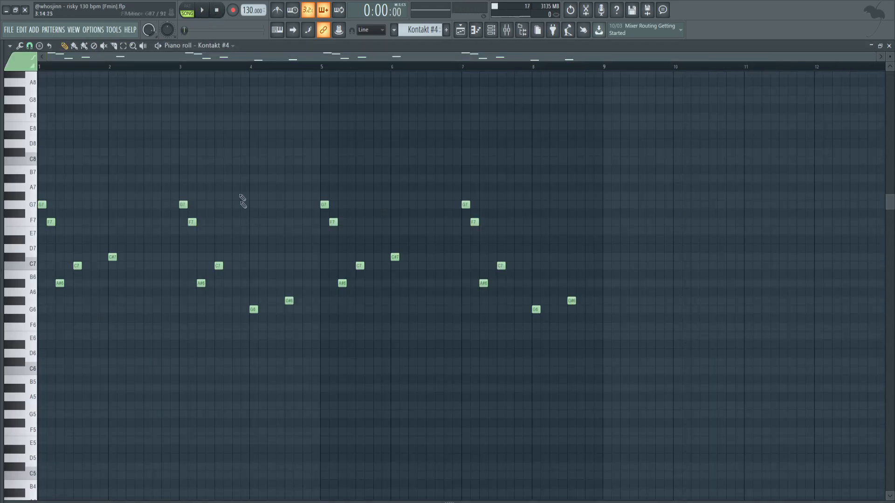
Step: Open the Kontakt #4 instrument, locate Sonar Rhodes in the Ólafur Arnalds Toolkit's Synth Embellishments folder, and close the open windows
click(490, 31)
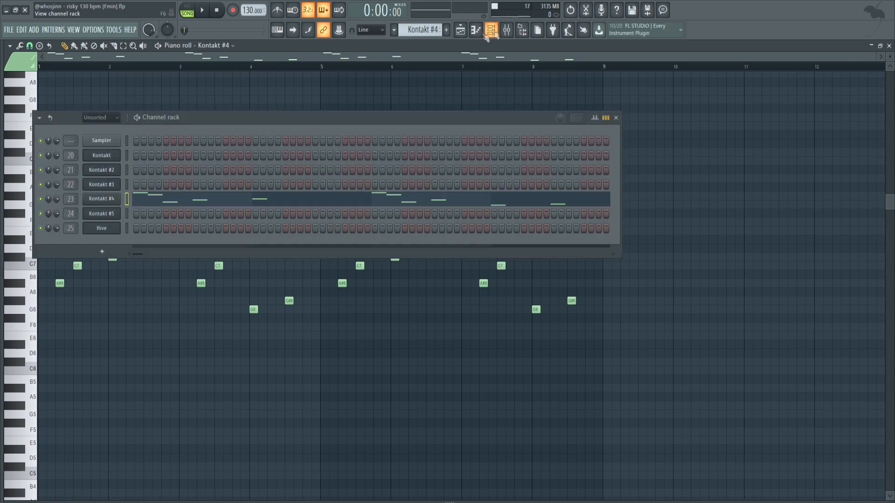
click(114, 198)
drag(202, 169, 168, 109)
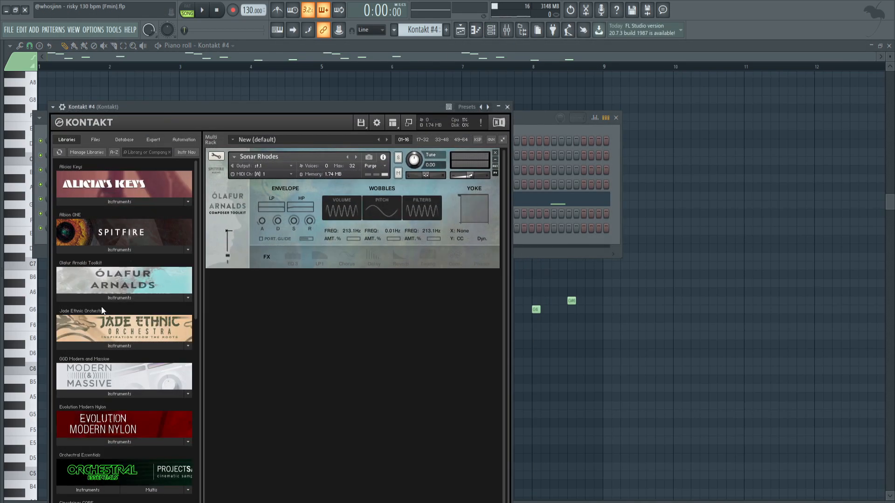
click(112, 298)
click(119, 214)
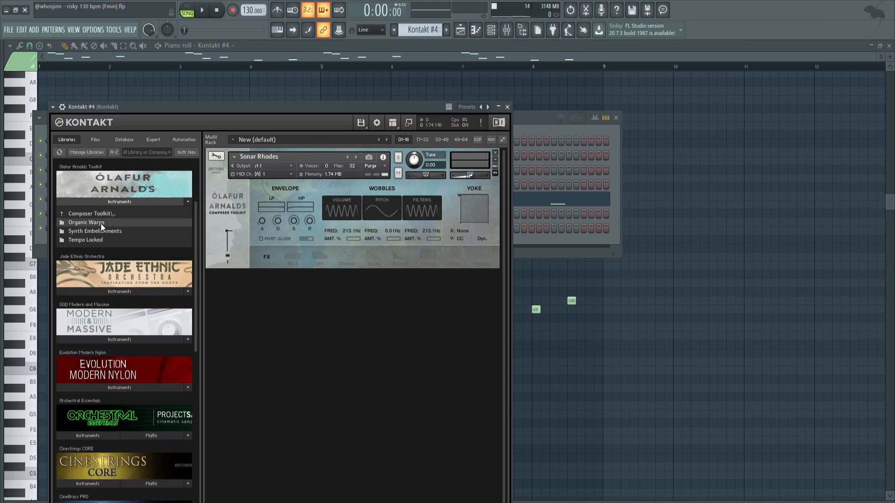
click(100, 222)
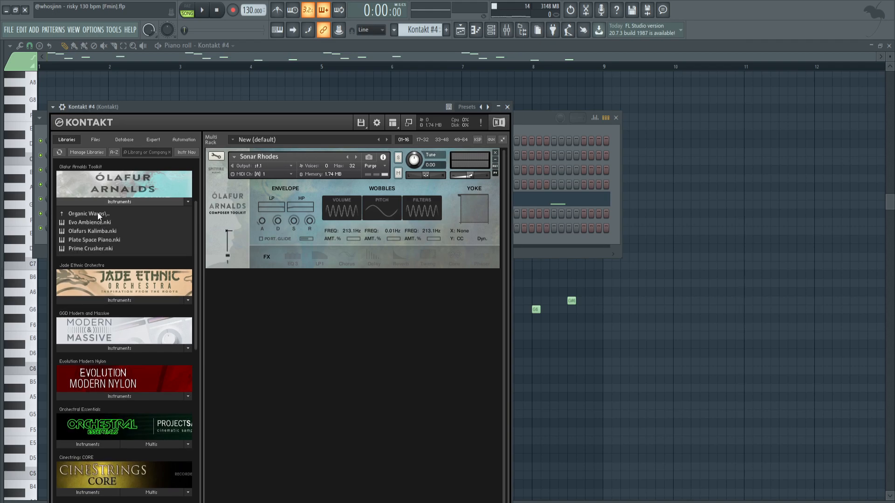
click(97, 213)
click(110, 231)
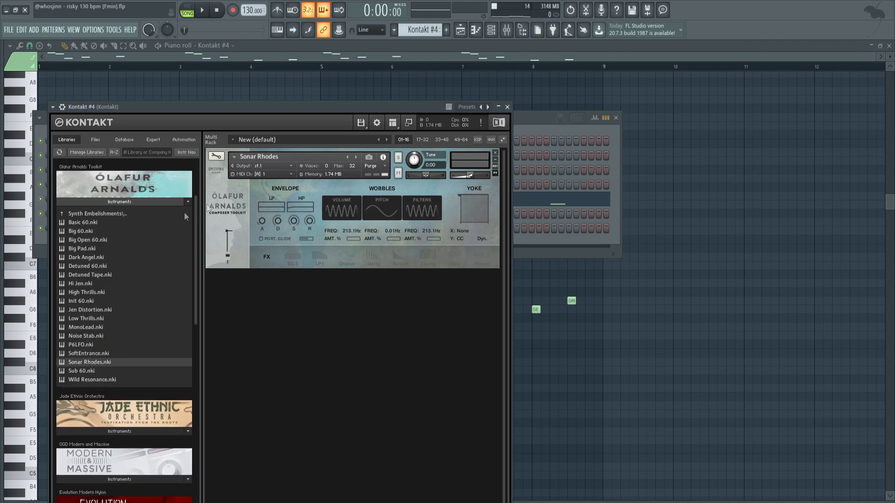
right_click(694, 282)
Step: Switch to pattern playback, play the Kontakt #4 pattern from the start past bar 7, and stop
click(180, 11)
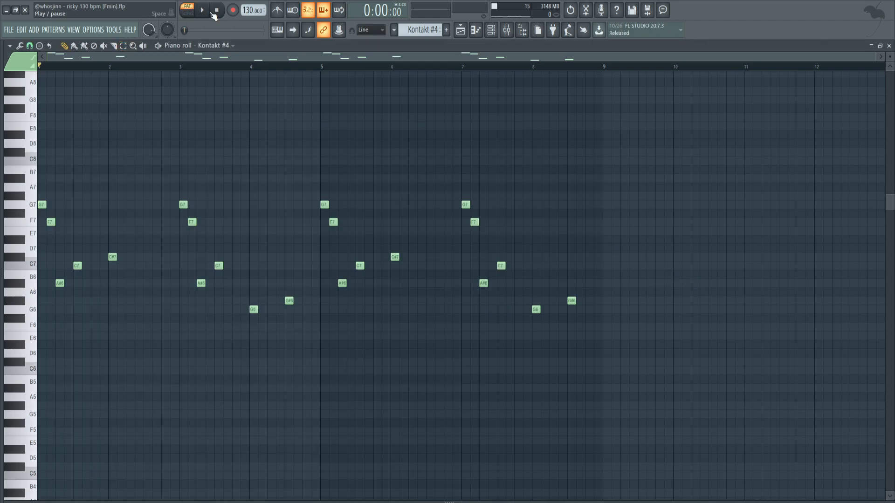
key(space)
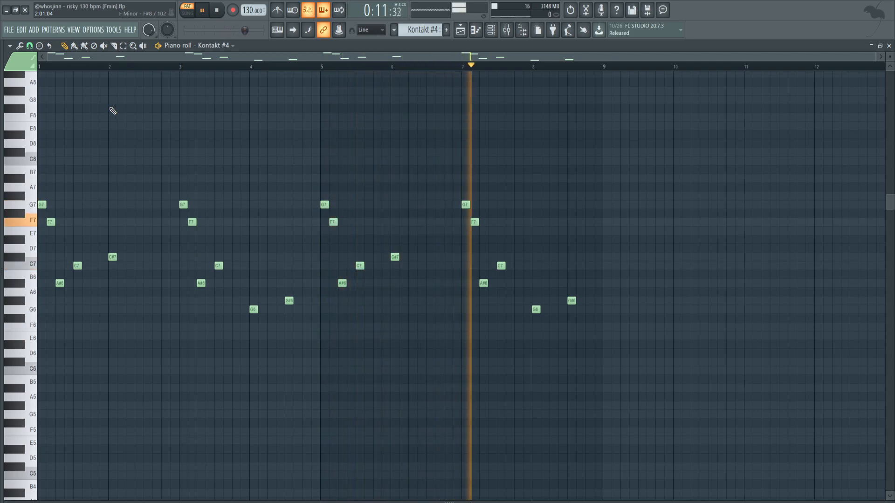
click(217, 10)
Step: Solo Track 8 in the playlist and open its first Hive clip in the piano roll
click(460, 29)
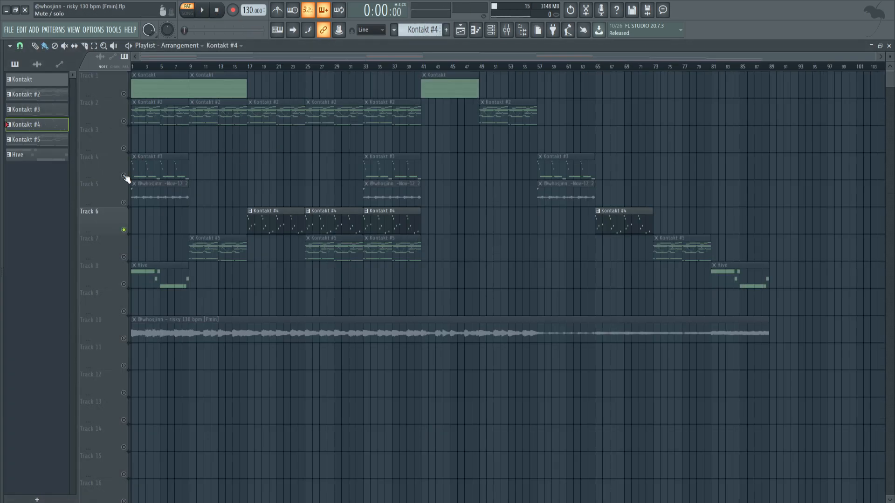
click(124, 338)
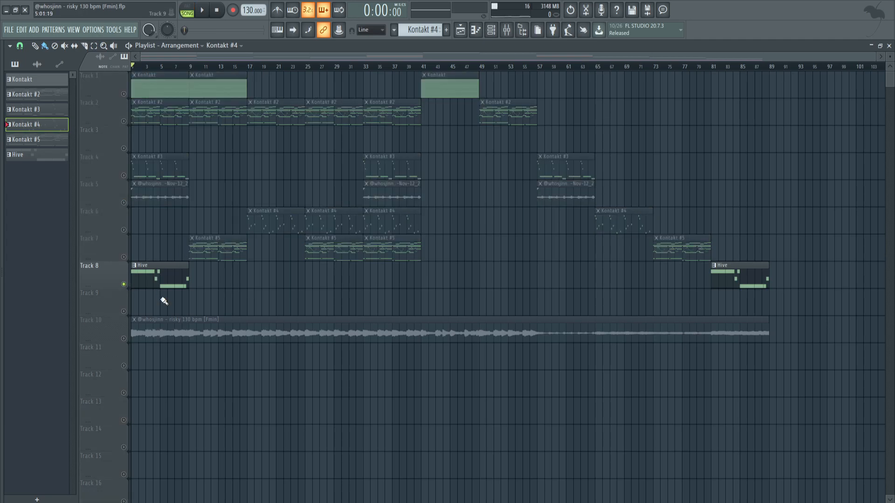
double_click(156, 284)
Step: Open the Hive channel's synth to view the ETE Bitefly preset, and return to the Hive pattern's notes
key(F6)
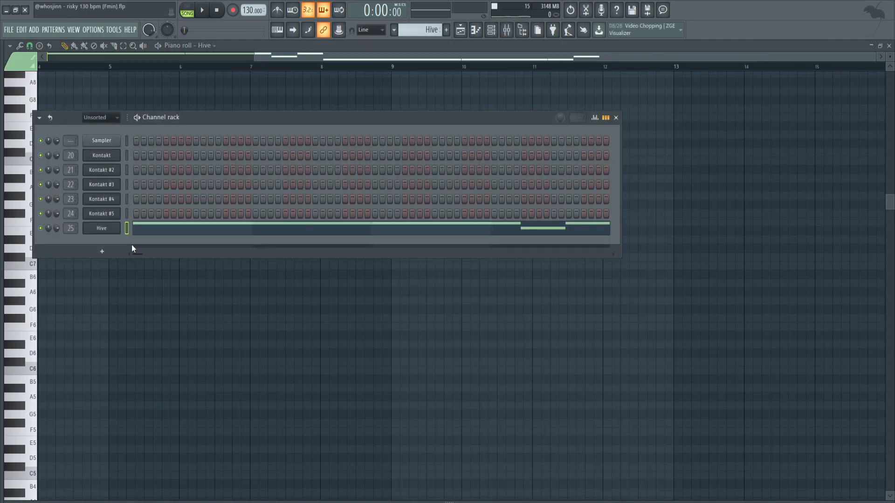
click(114, 230)
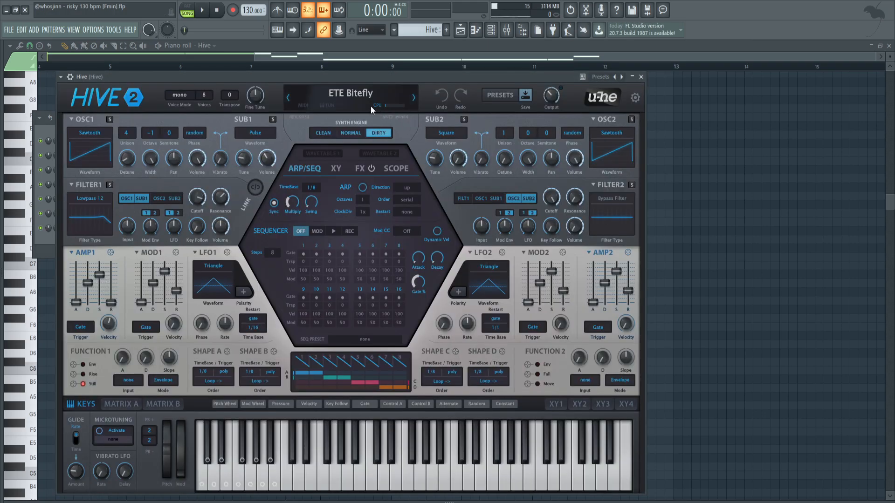
click(492, 31)
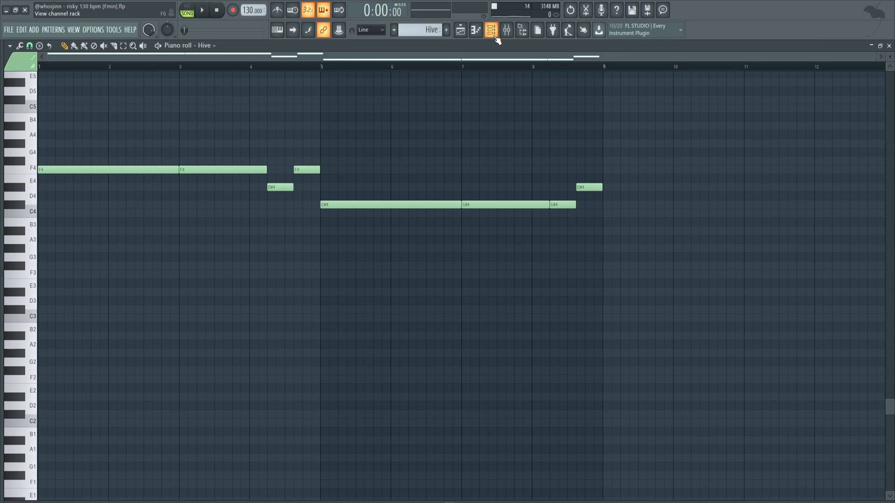
Step: Examine the low-pass curve of Fruity parametric EQ 2 on the Hive mixer track
click(506, 36)
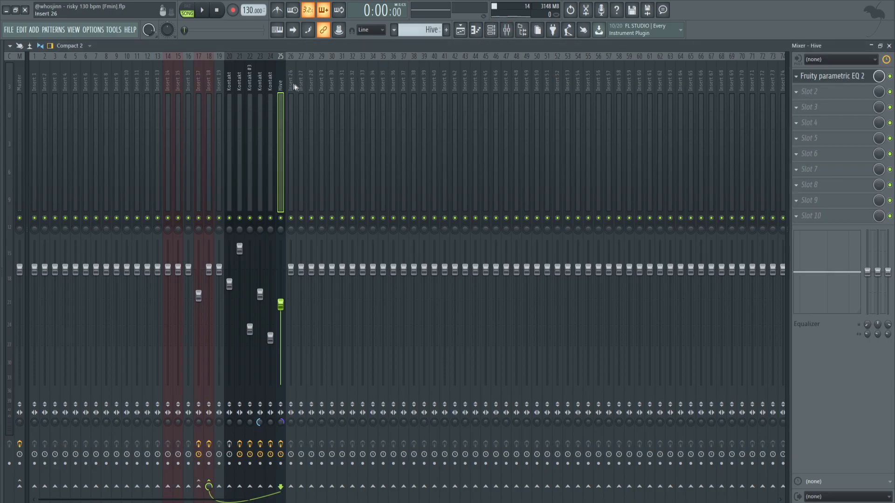
click(820, 75)
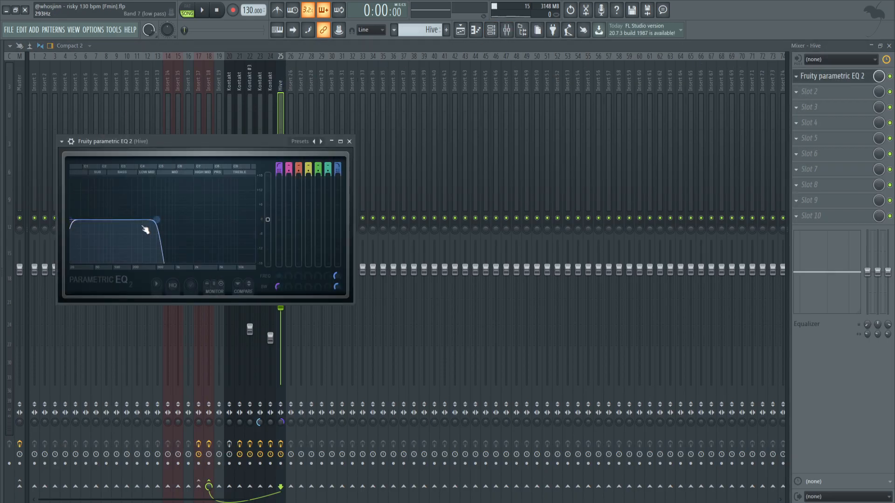
click(491, 30)
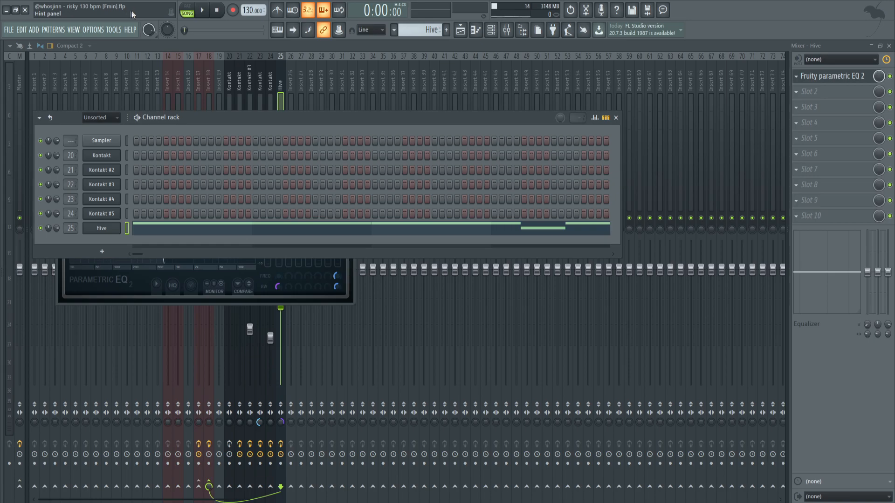
Step: Enable Tracks 1, 2 and 4 in the playlist together with Track 8, and play the first eight bars
click(460, 30)
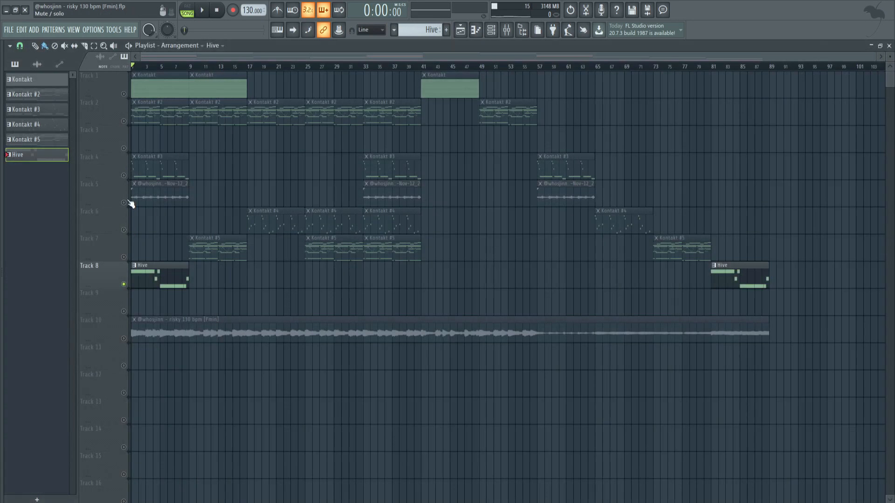
click(124, 176)
click(124, 121)
click(123, 94)
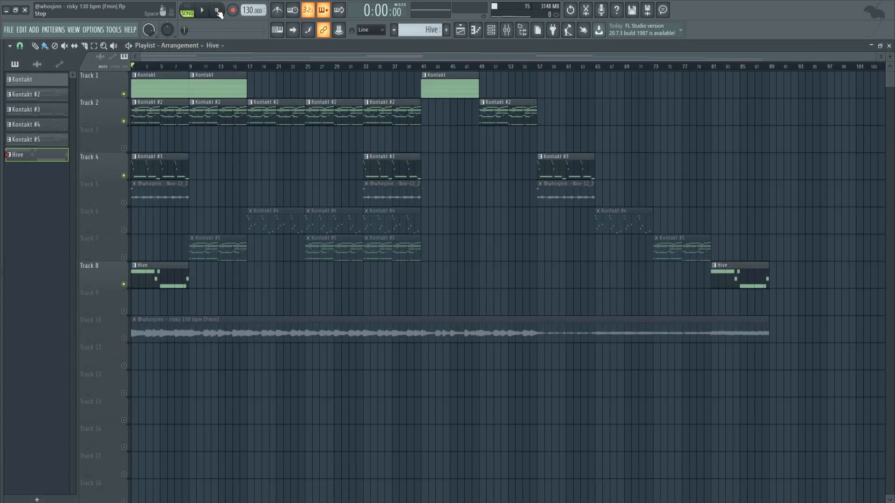
key(space)
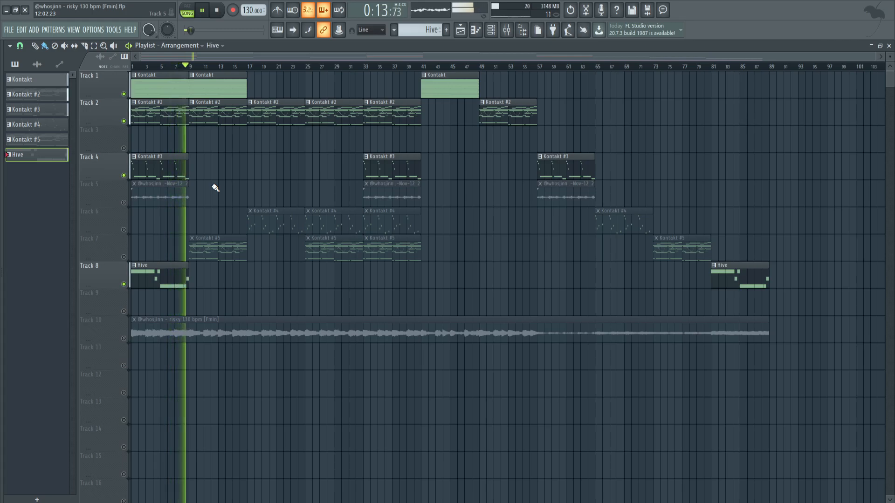
click(217, 10)
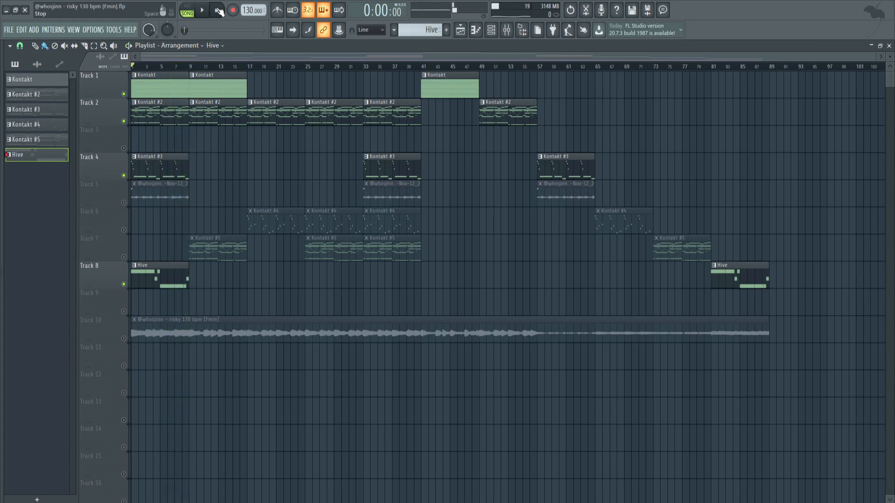
Step: Solo mixer track 20, play it from the start for about 6 seconds with its effects bypassed, and stop
key(F9)
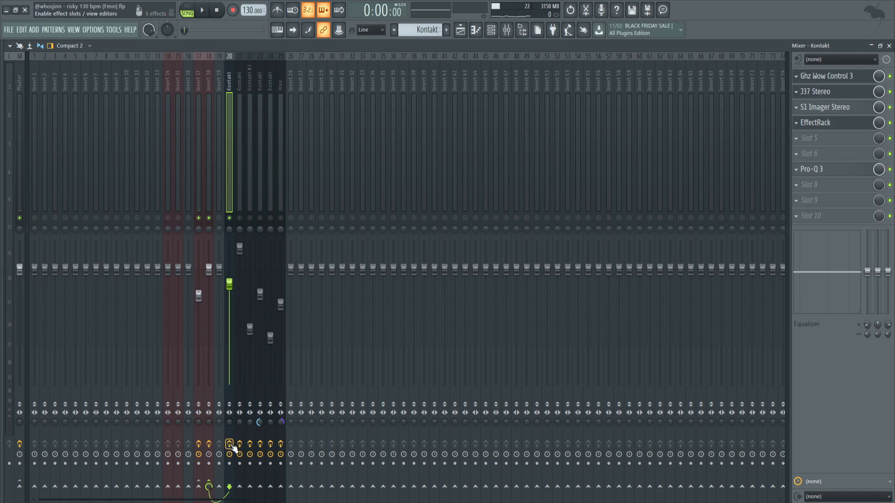
click(202, 10)
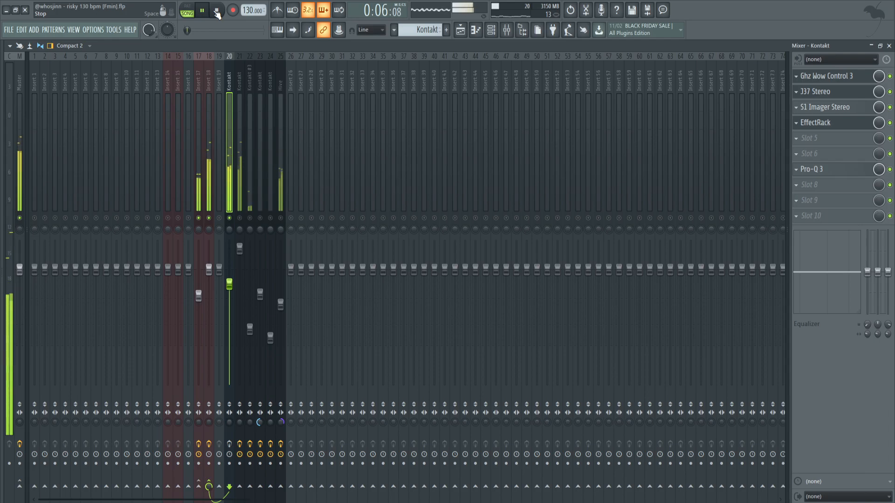
click(217, 13)
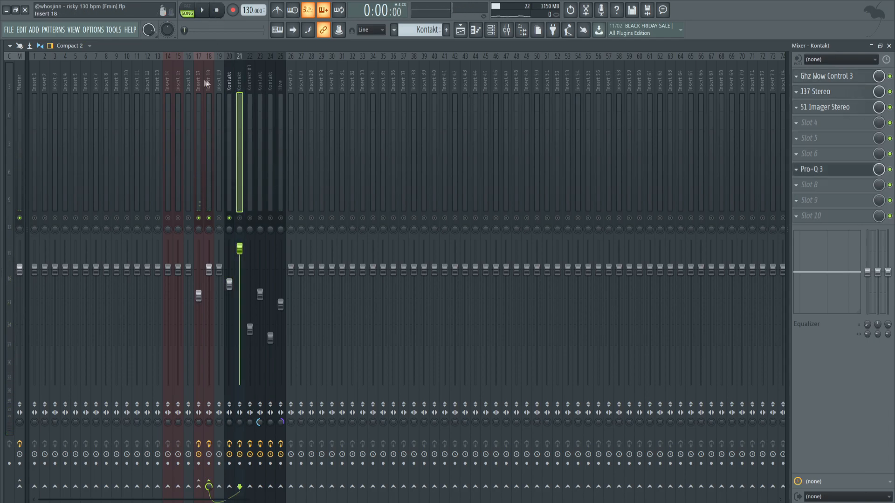
Step: Inspect the Ghz Wow Control 3, J37 Stereo, S1 Imager Stereo and EffectRack plug-ins on mixer track 20, and close them
click(851, 76)
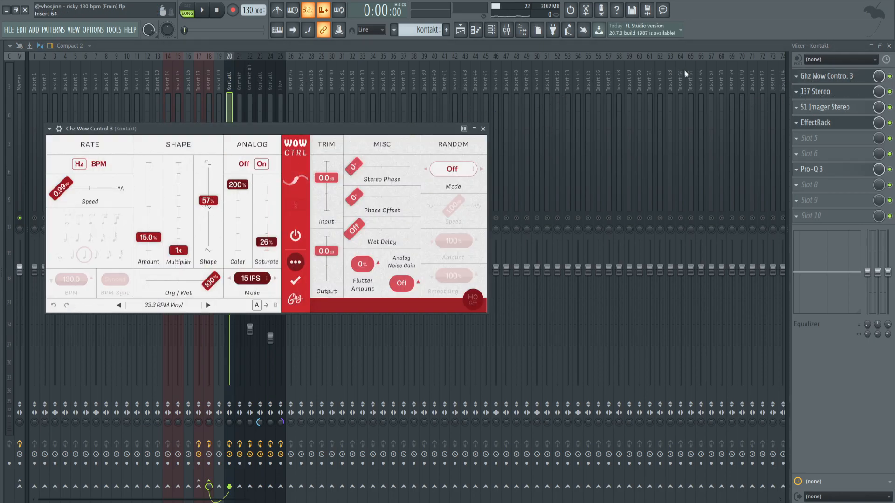
click(825, 91)
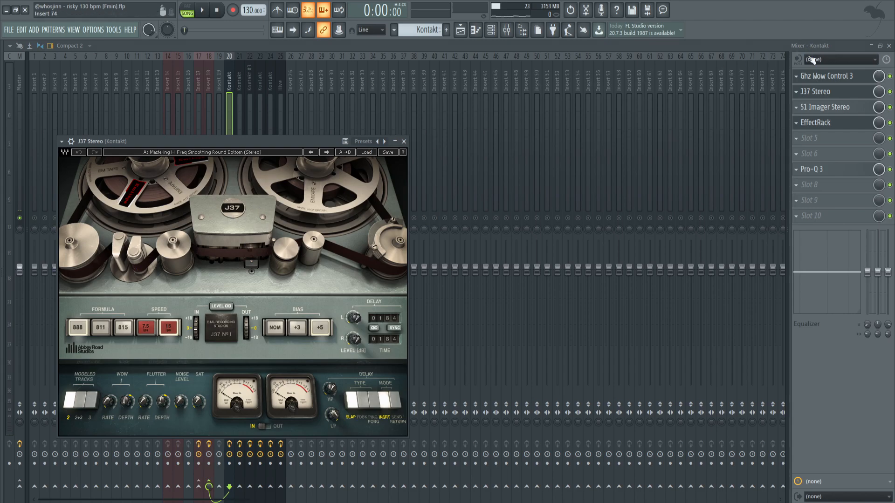
click(845, 108)
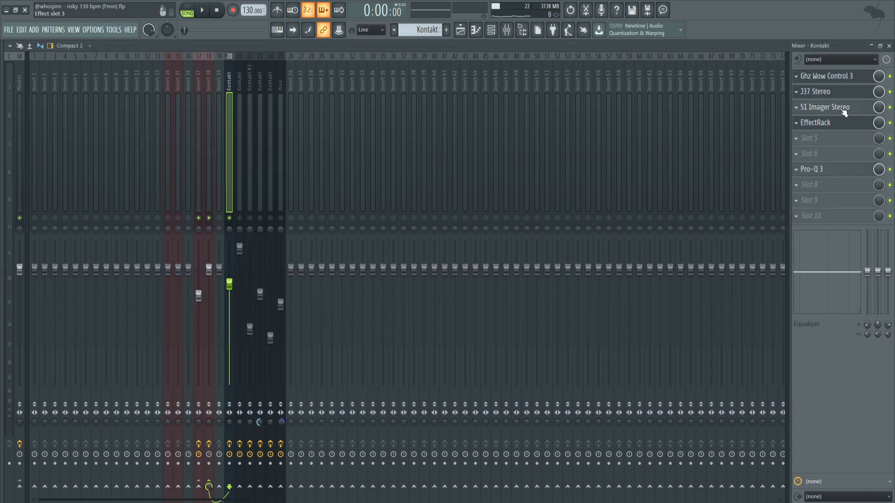
click(833, 123)
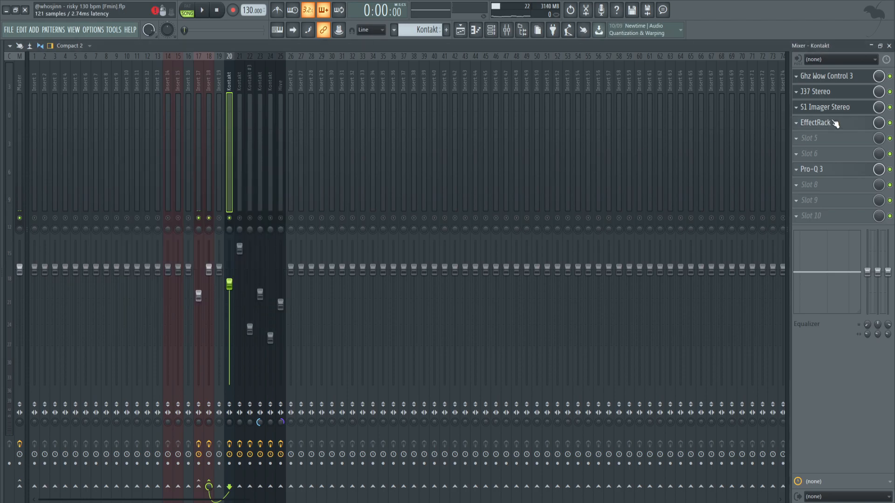
drag(375, 166, 357, 58)
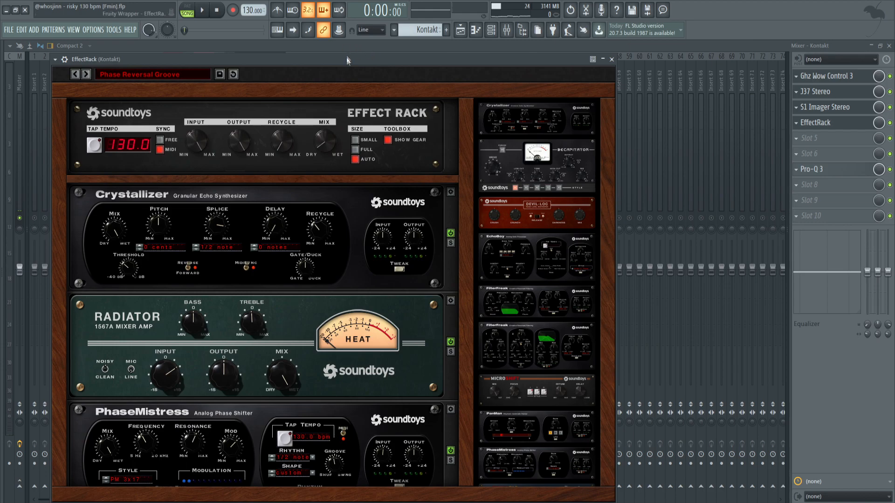
key(Escape)
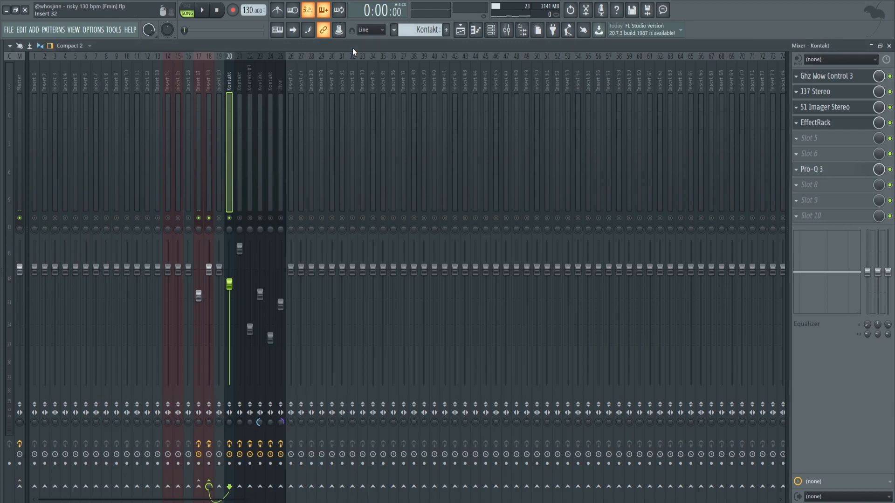
Step: Play the soloed mixer track 20 from the start for about 6 seconds with its effects enabled, and stop
click(204, 11)
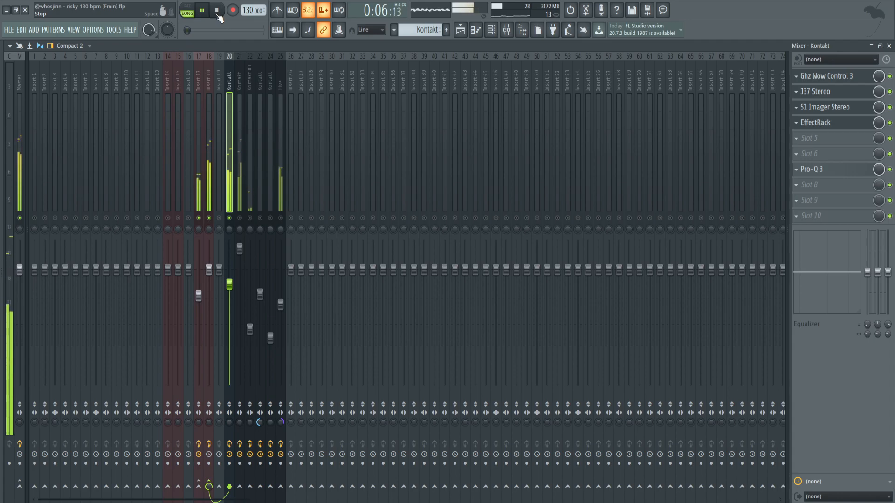
click(217, 10)
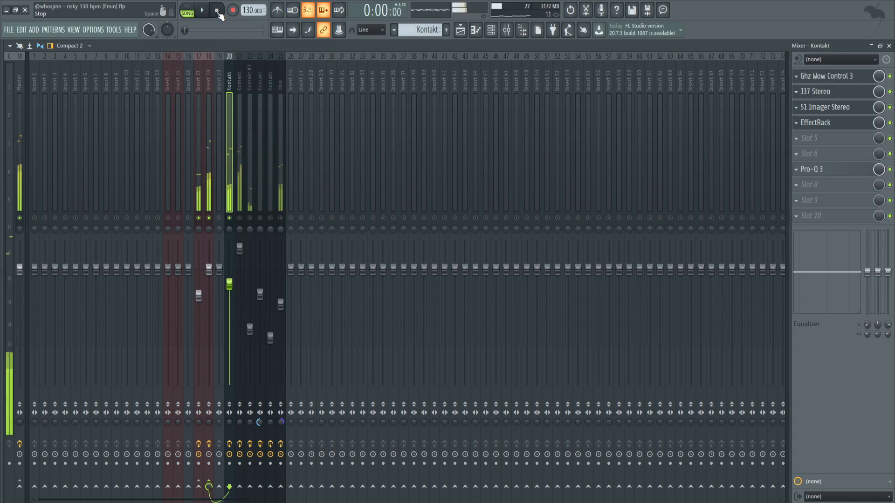
Step: Open EffectRack on mixer track 20, locate Phase Reversal Groove among the 06 Modulation presets, check the rack's controls, and close the plug-in
click(815, 122)
drag(305, 60, 333, 48)
click(184, 61)
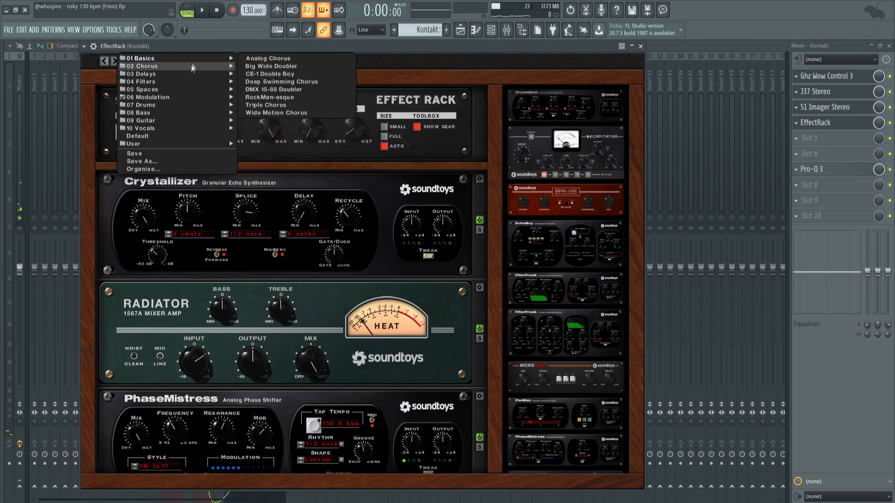
click(395, 82)
click(188, 61)
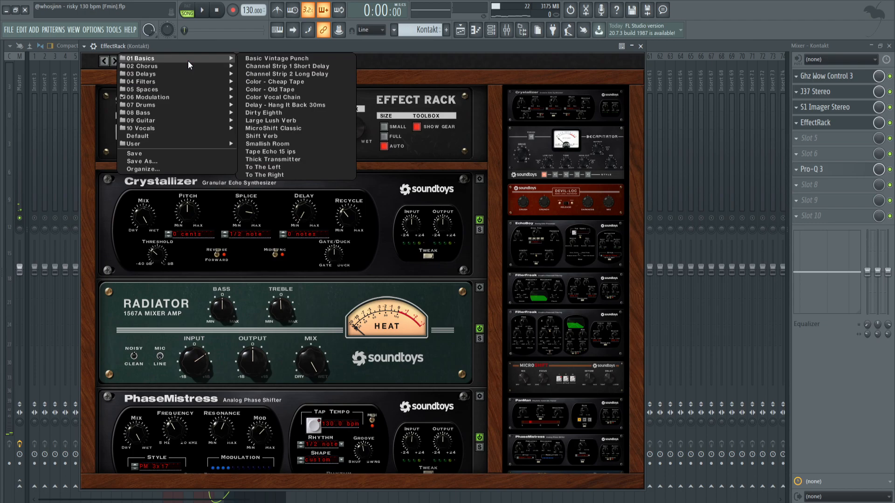
mouse_move(163, 100)
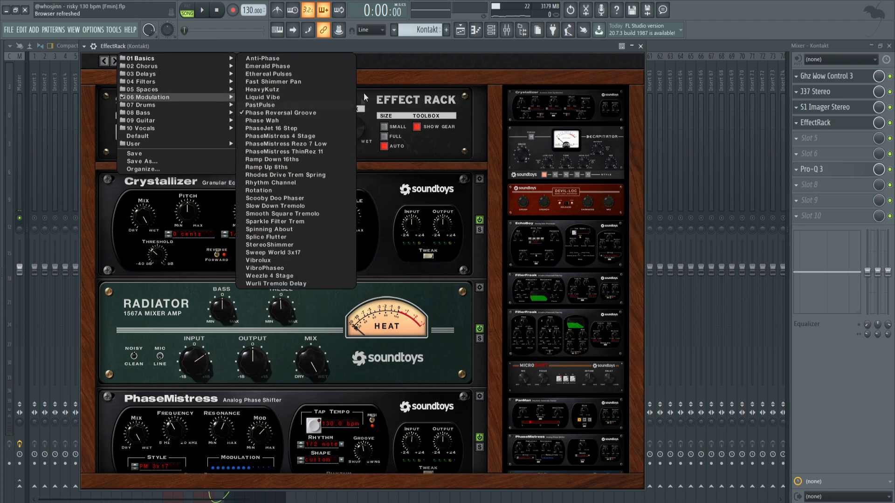
click(363, 75)
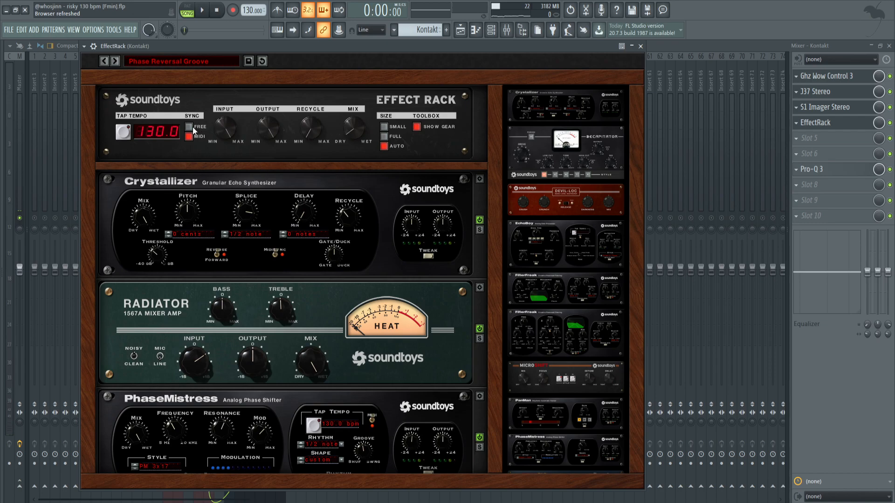
click(352, 132)
click(640, 46)
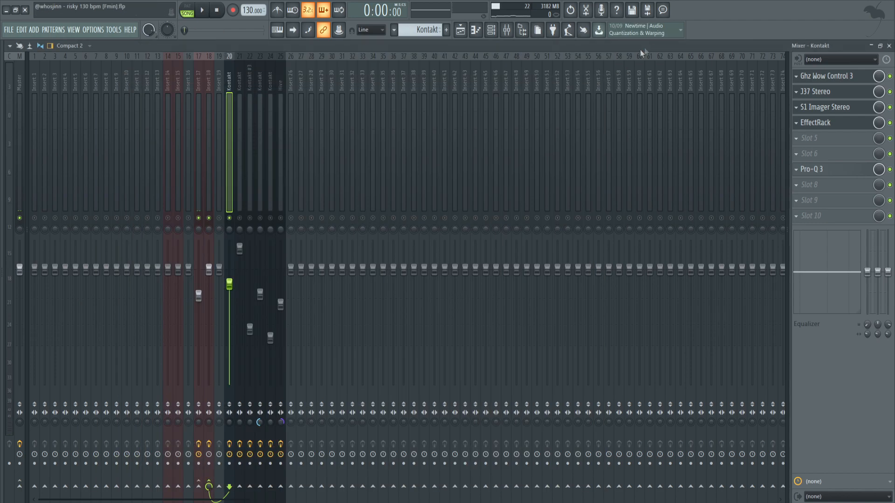
Step: Open EffectRack on mixer track 20 and set its overall Mix to 48.5%
right_click(832, 127)
click(835, 128)
click(836, 128)
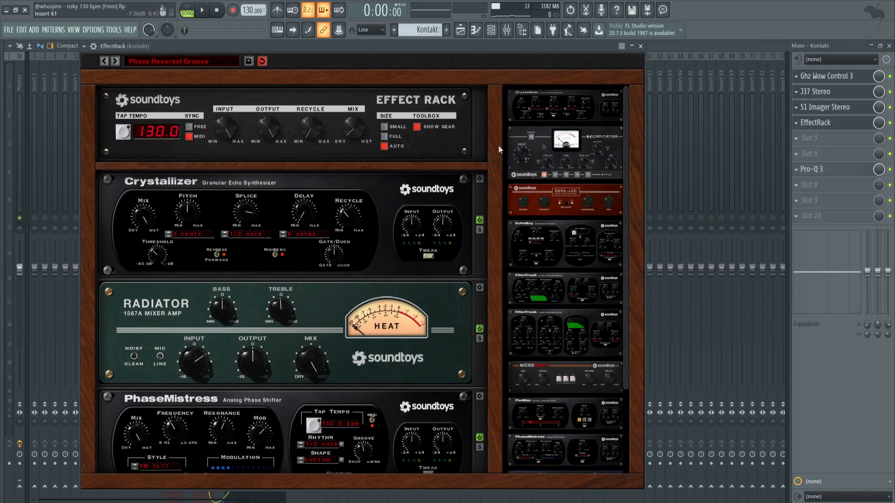
drag(356, 128, 354, 108)
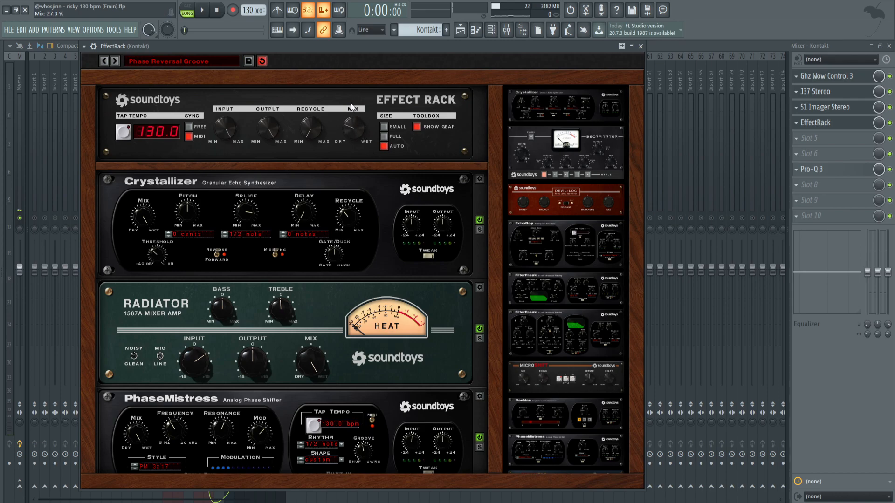
drag(350, 100, 342, 75)
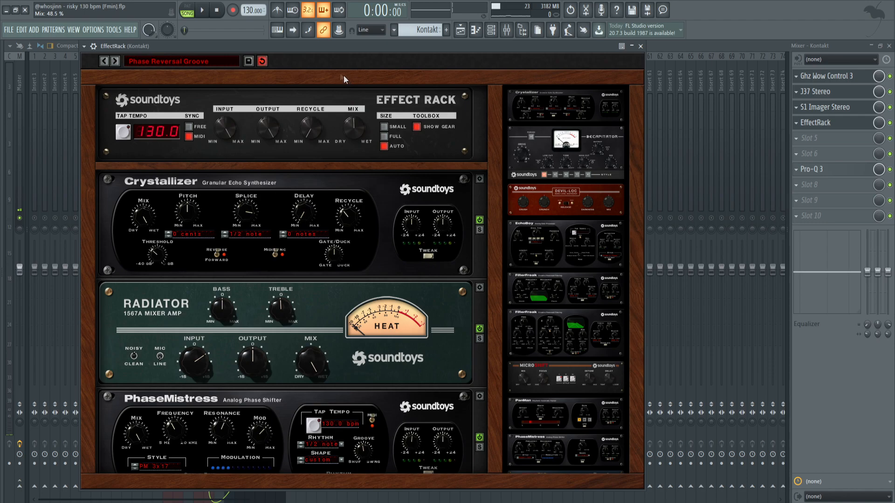
Step: Play the soloed mixer track 20 from the start with the new rack mix, stop, and inspect its Pro-Q 3 curve
click(207, 15)
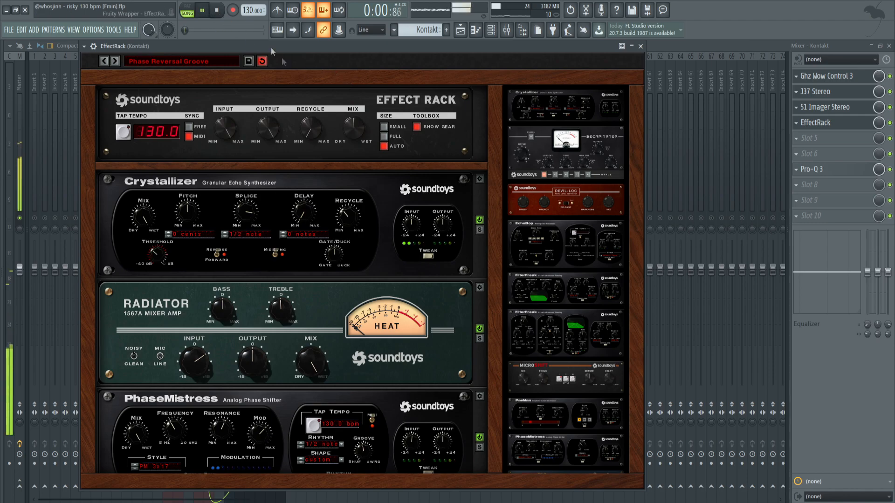
key(space)
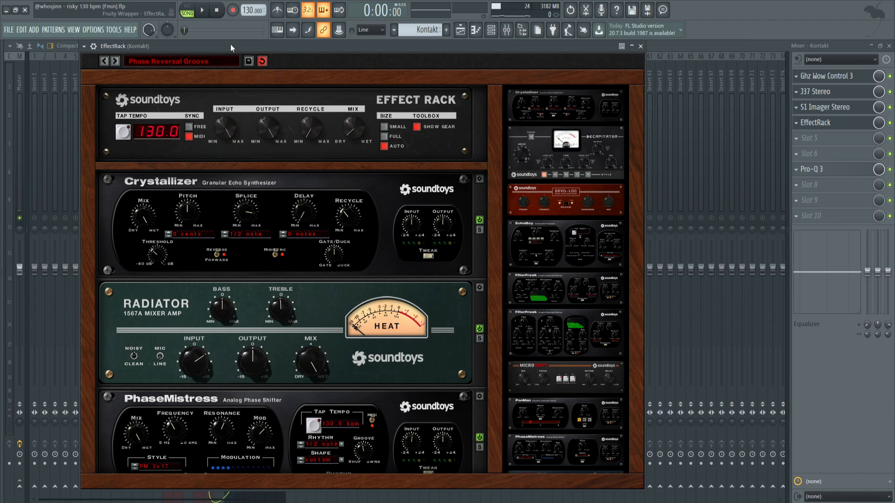
click(640, 46)
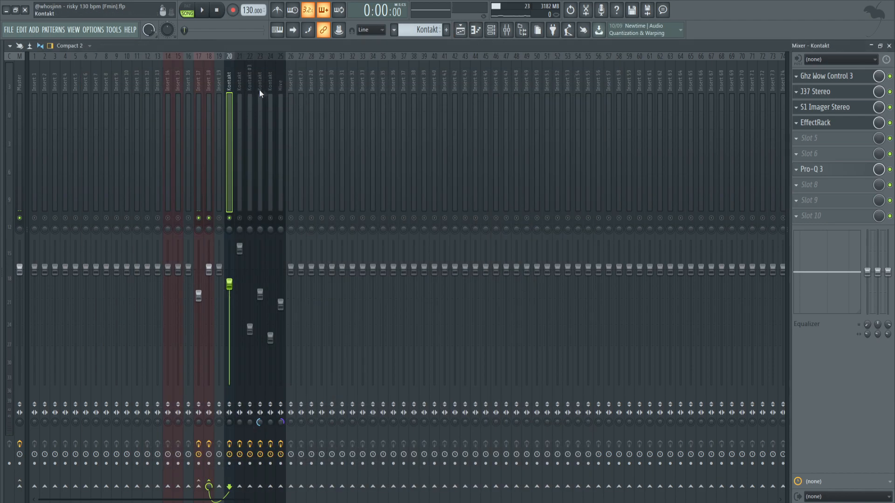
click(822, 169)
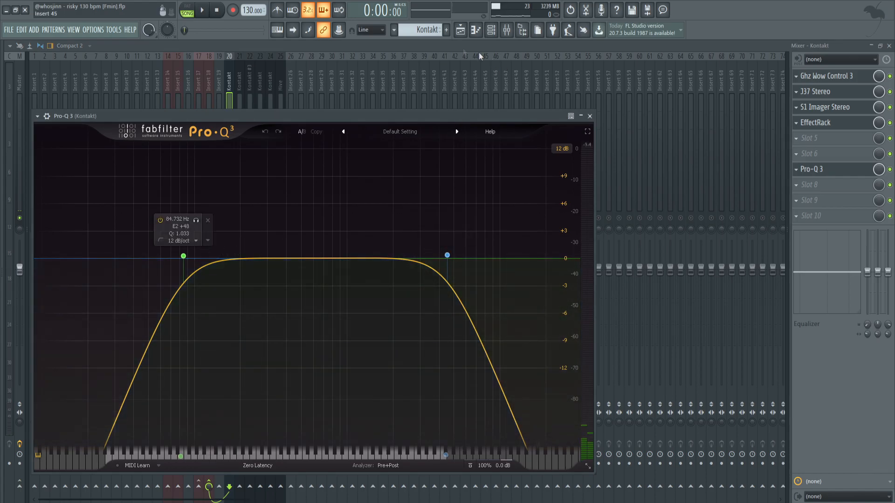
Step: Solo mixer track 21, play it briefly from the start, and inspect its Ghz Wow Control 3 plug-in
click(239, 75)
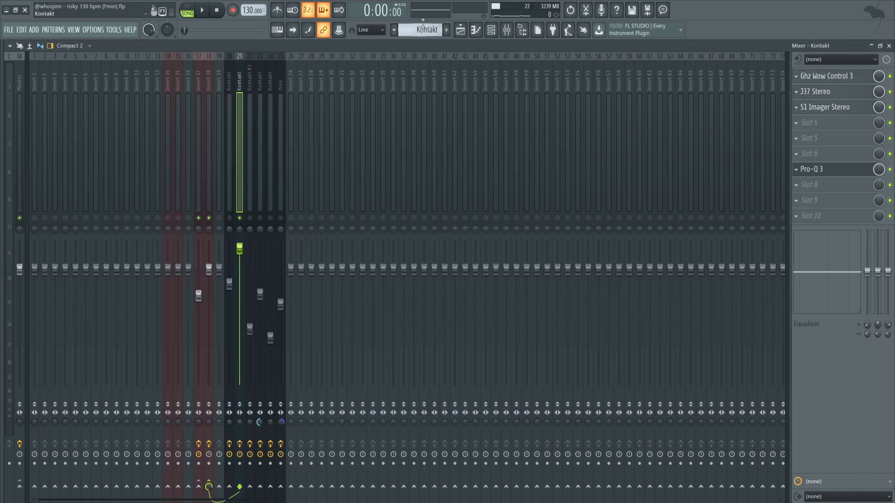
click(204, 15)
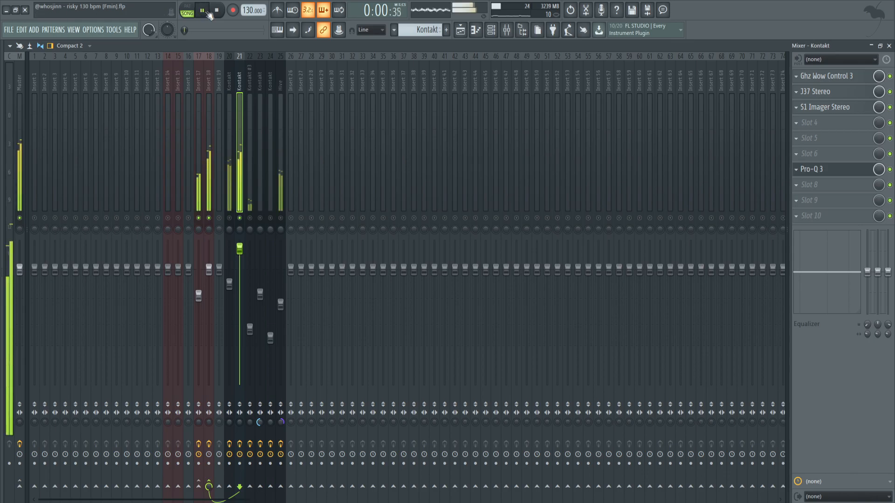
click(837, 78)
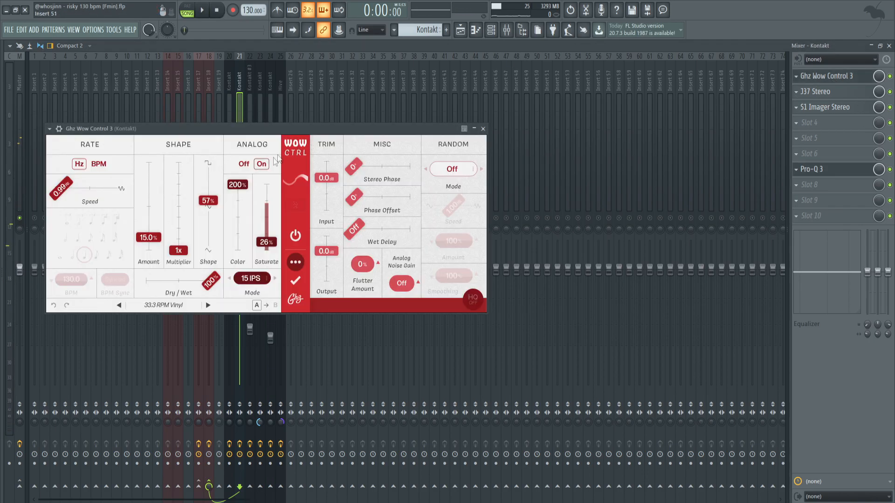
Step: Copy Ghz Wow Control 3 with its settings from mixer track 20 to insert 31 and check the copy
click(230, 80)
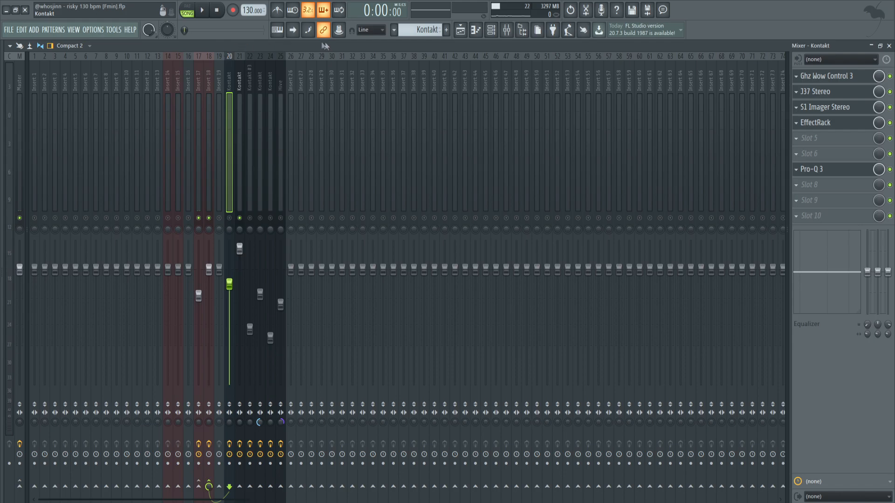
click(796, 79)
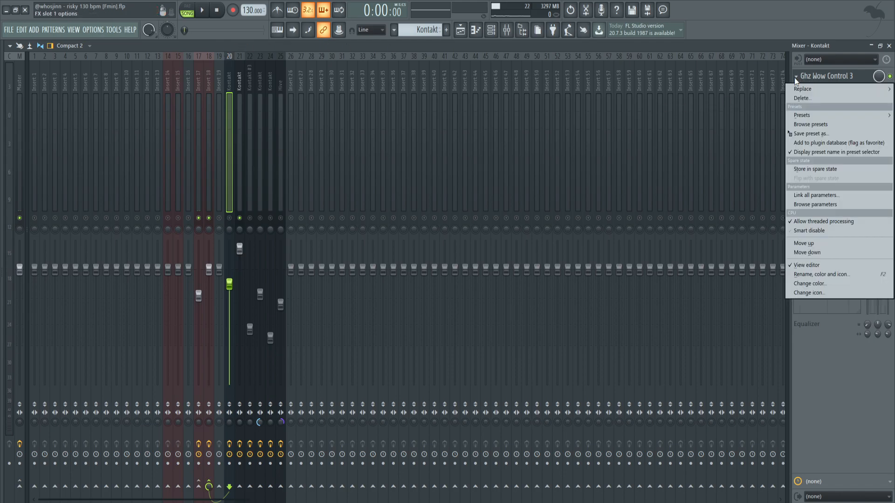
drag(821, 134, 340, 80)
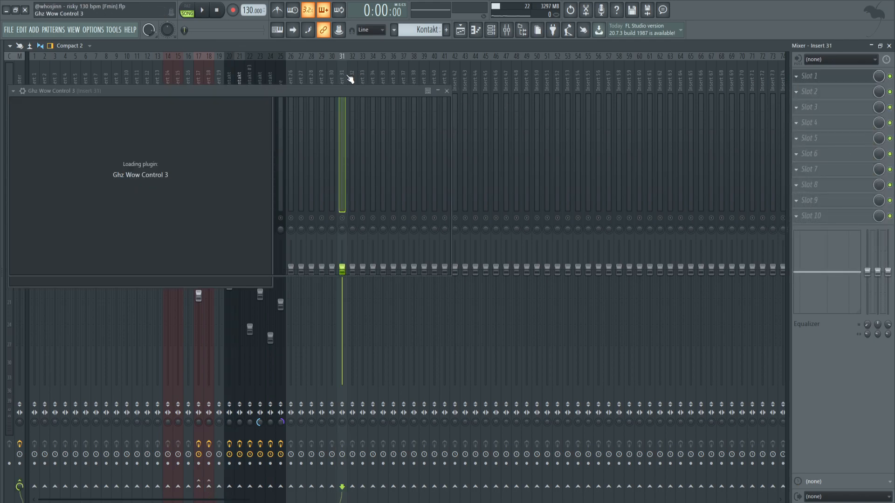
click(846, 78)
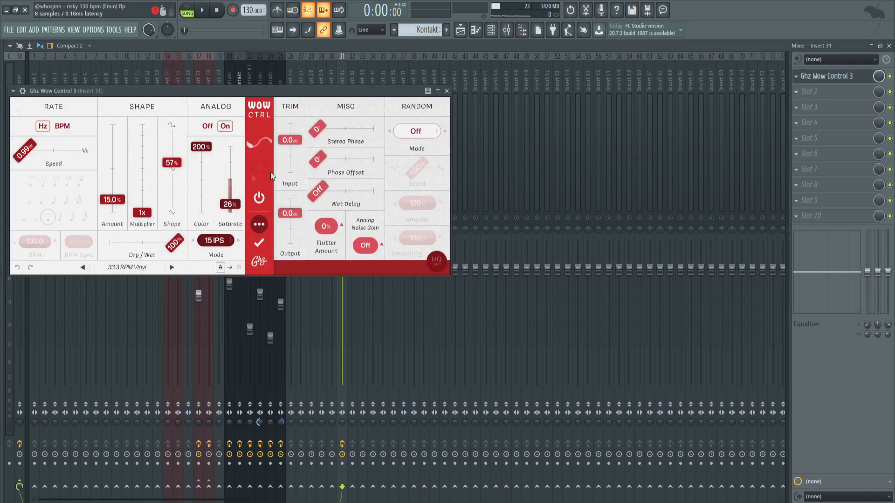
Step: Delete the copied Ghz Wow Control 3 from insert 31
click(796, 77)
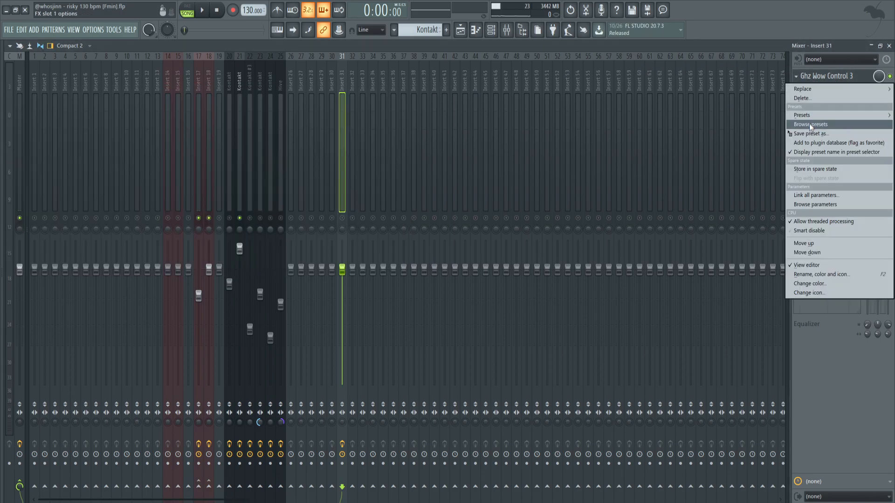
click(801, 98)
click(491, 289)
Step: Inspect the J37 Stereo, S1 Imager Stereo and Pro-Q 3 plug-ins on mixer track 21
click(239, 77)
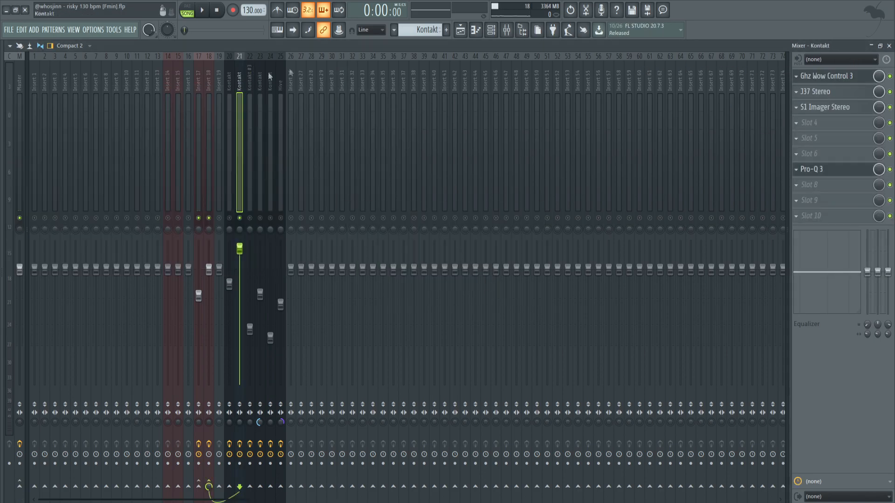
click(831, 93)
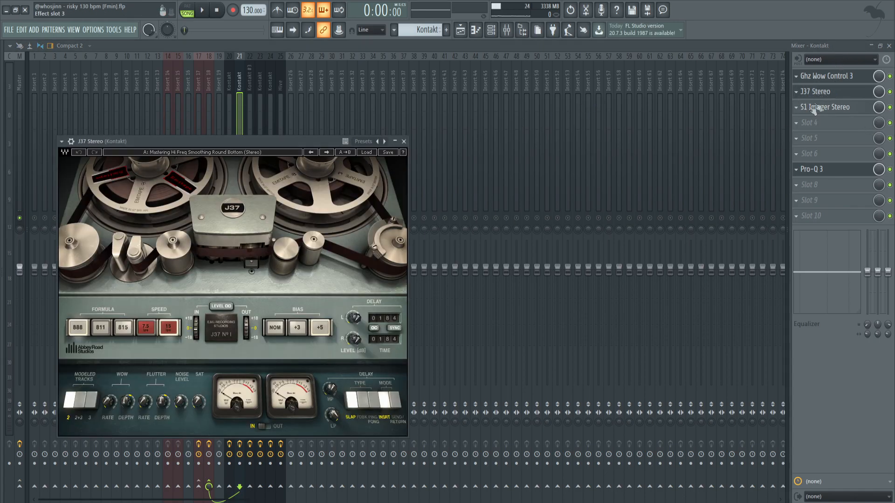
click(847, 114)
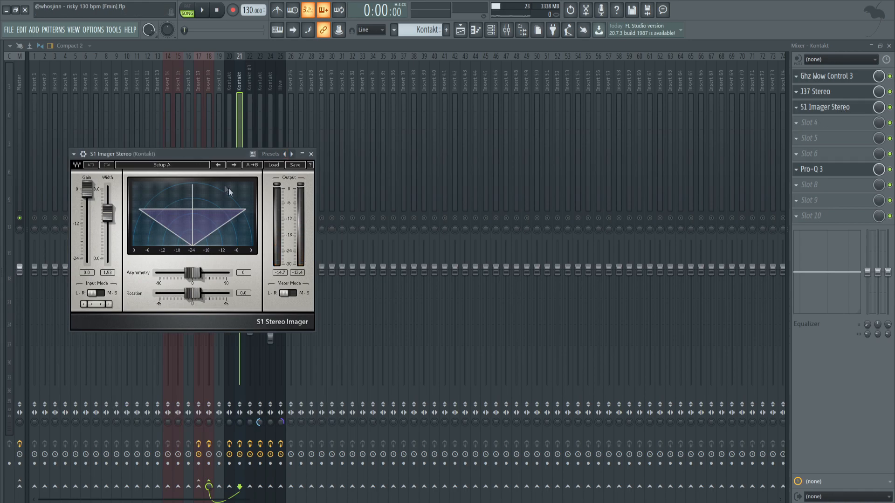
click(831, 170)
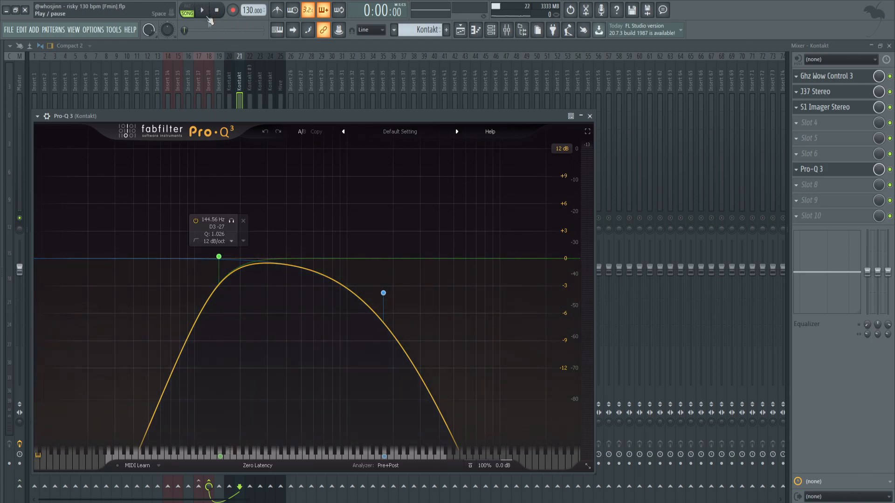
Step: Bypass Pro-Q 3 on mixer track 21, play the soloed track briefly from the start, and stop
click(890, 169)
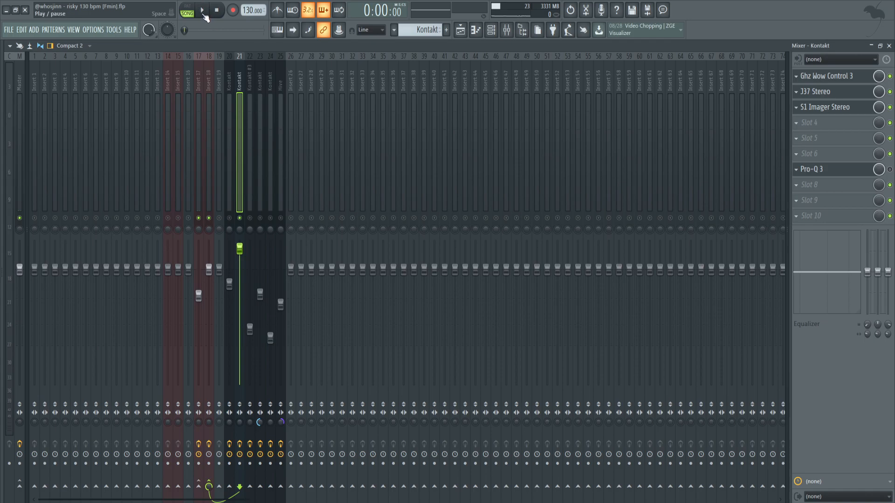
click(203, 10)
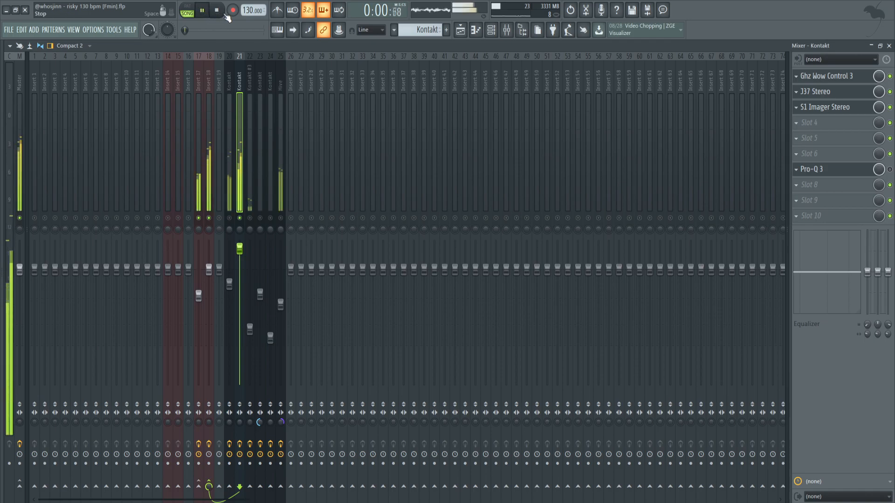
click(224, 14)
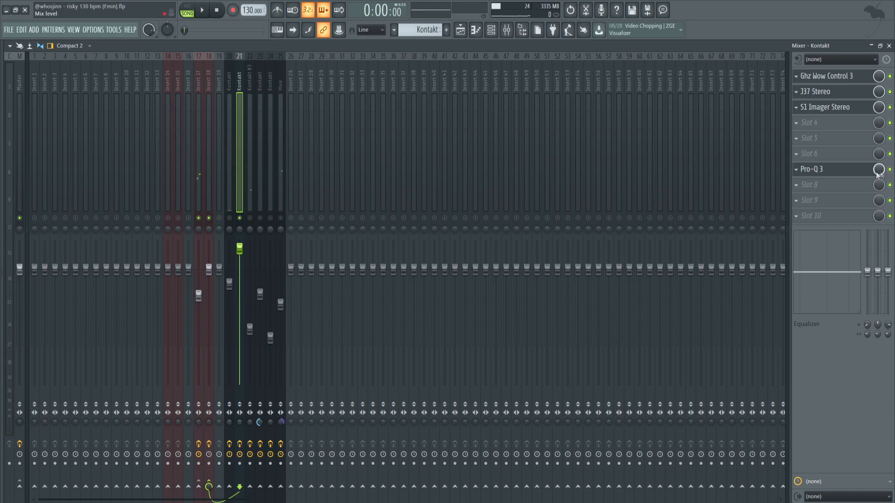
Step: Check the low-cut and high-cut bands of Pro-Q 3 on mixer track 21 and play the track with the EQ enabled
click(850, 172)
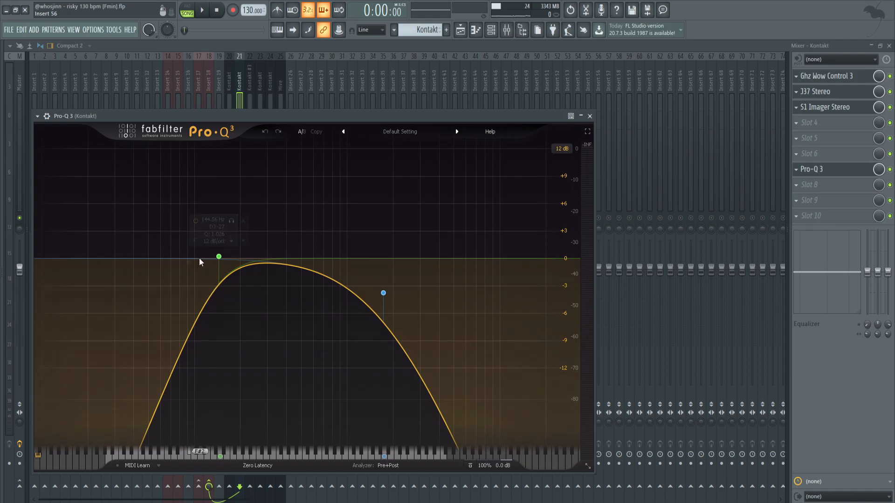
mouse_move(380, 293)
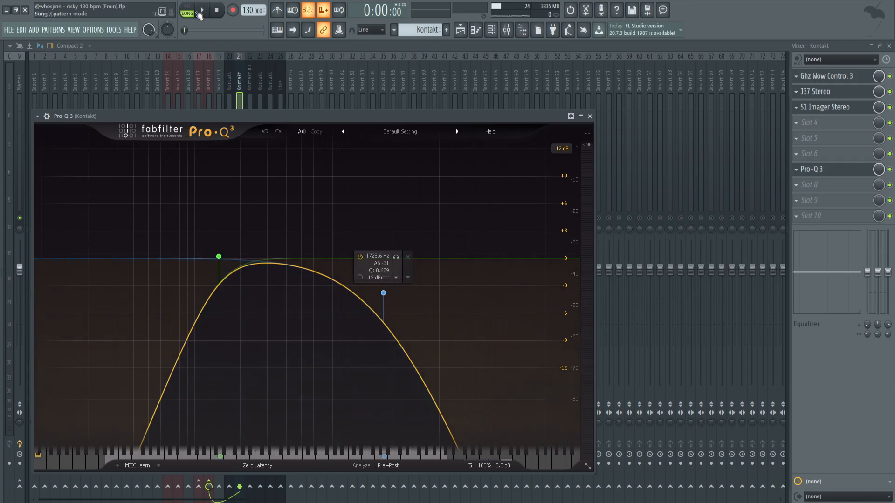
click(202, 12)
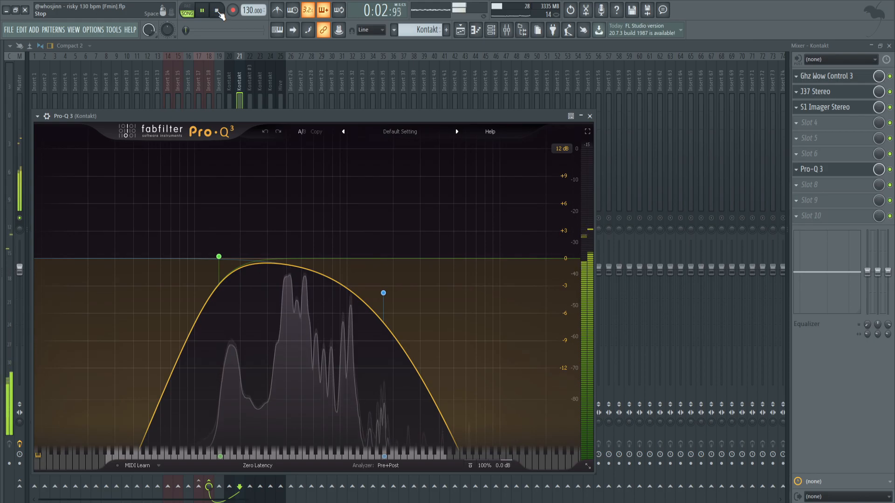
click(217, 11)
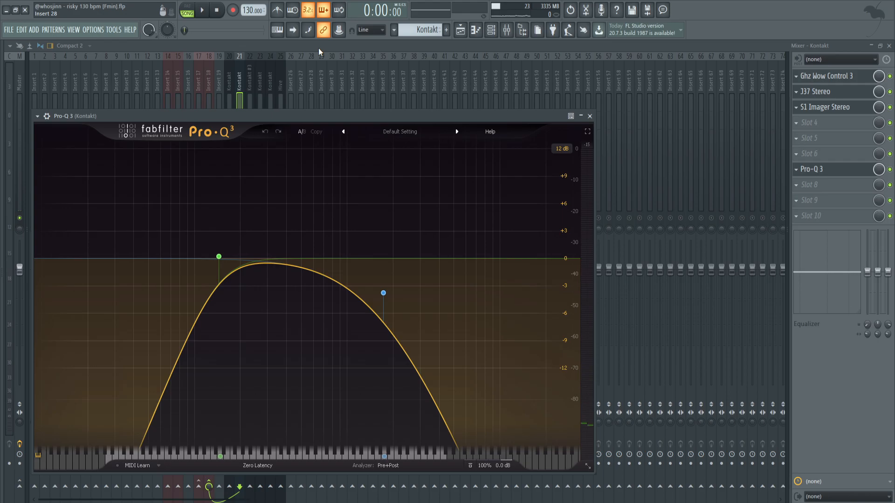
Step: Solo mixer track 22, play it briefly from the start, and stop
click(255, 100)
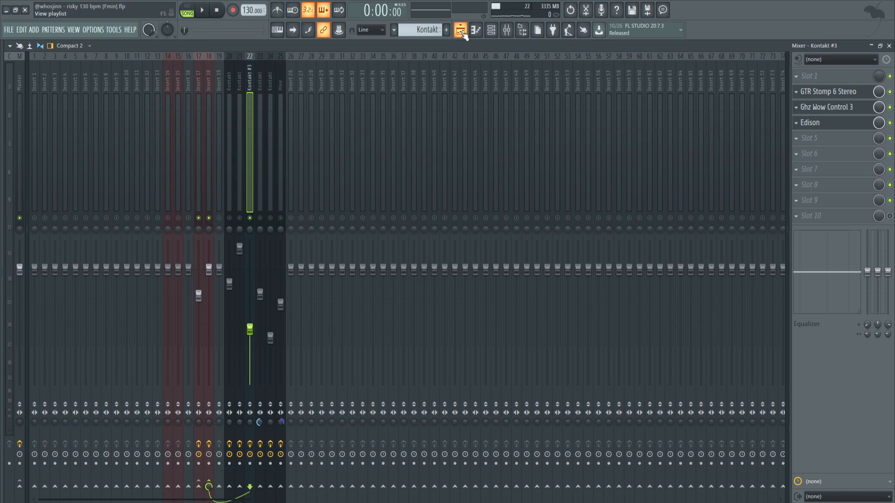
key(space)
key(space)
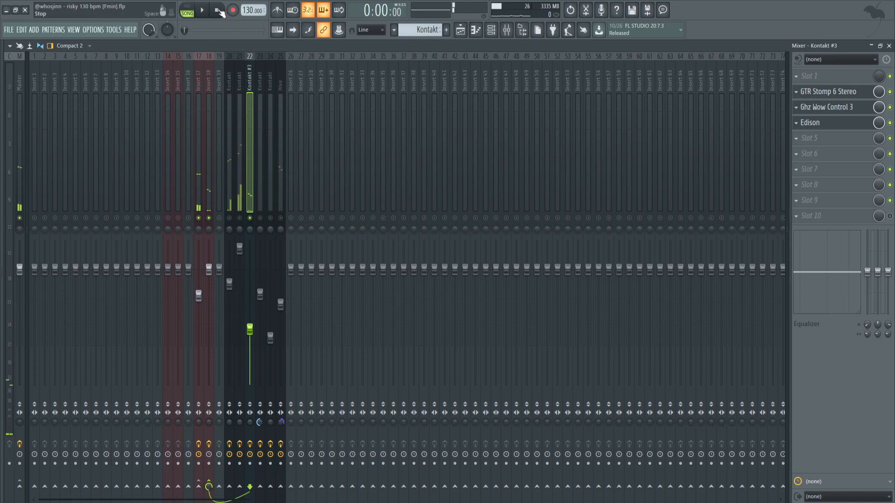
Step: Inspect the LayD and Vibrolo pedals in GTR Stomp 6 Stereo on mixer track 22, and close the plug-in
click(842, 97)
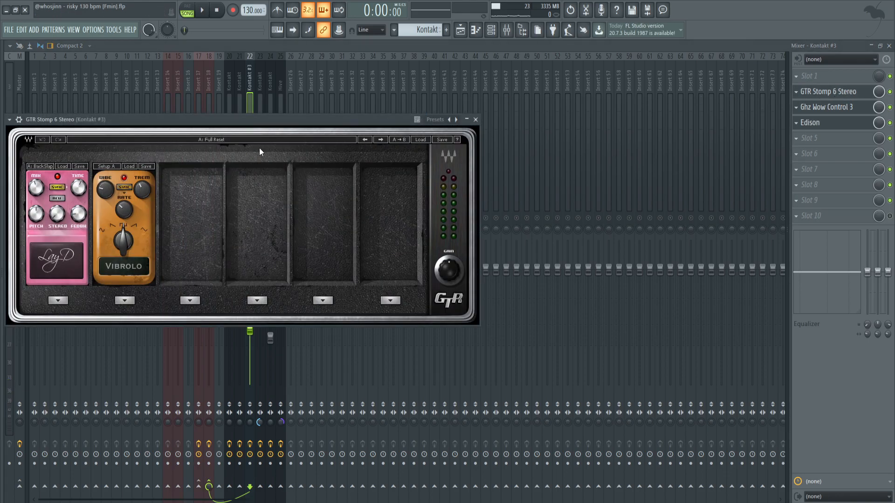
drag(251, 118, 299, 100)
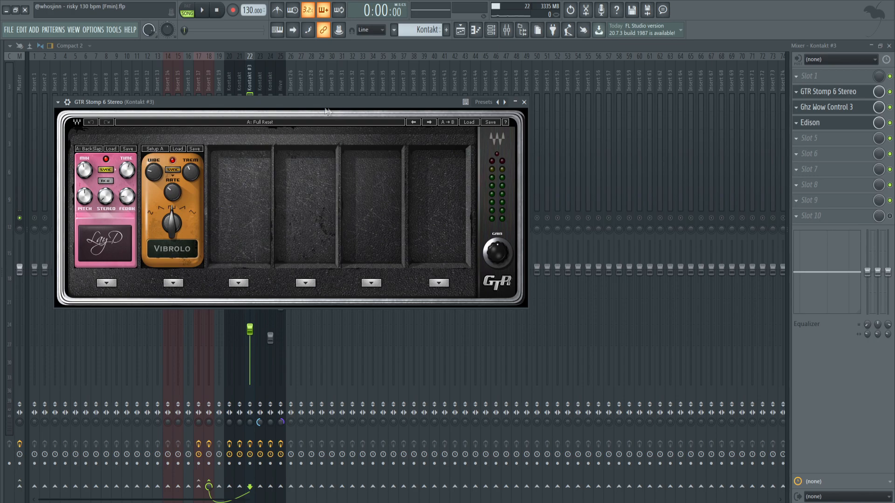
click(252, 68)
Step: Load Gross Beat into effect slot 8 of mixer track 22 and choose its Sidechain volume preset
click(796, 185)
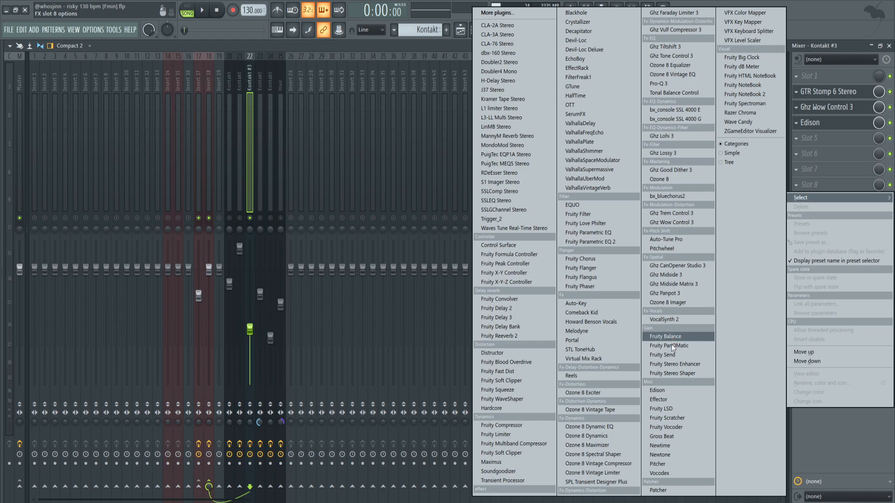
click(668, 434)
click(99, 359)
Step: Straighten the four curved rises of Gross Beat's Sidechain volume envelope into linear ramps
right_click(240, 403)
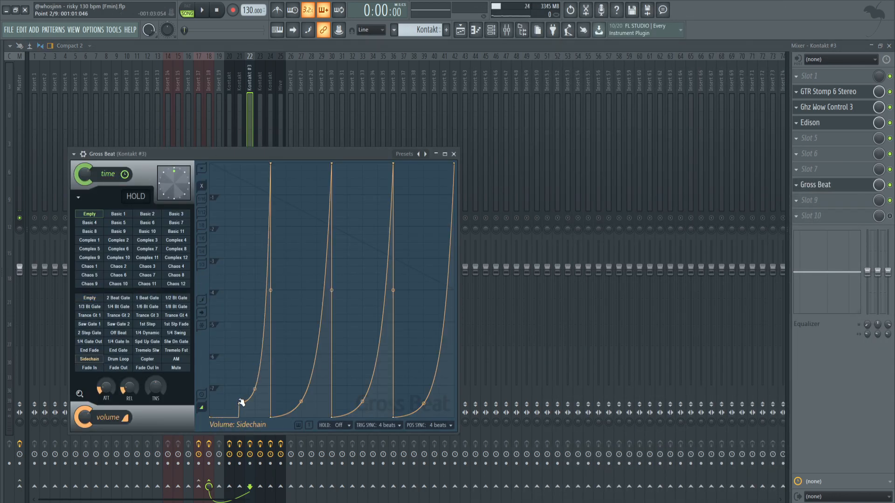
right_click(241, 402)
click(274, 304)
right_click(240, 403)
right_click(301, 401)
right_click(362, 402)
right_click(417, 404)
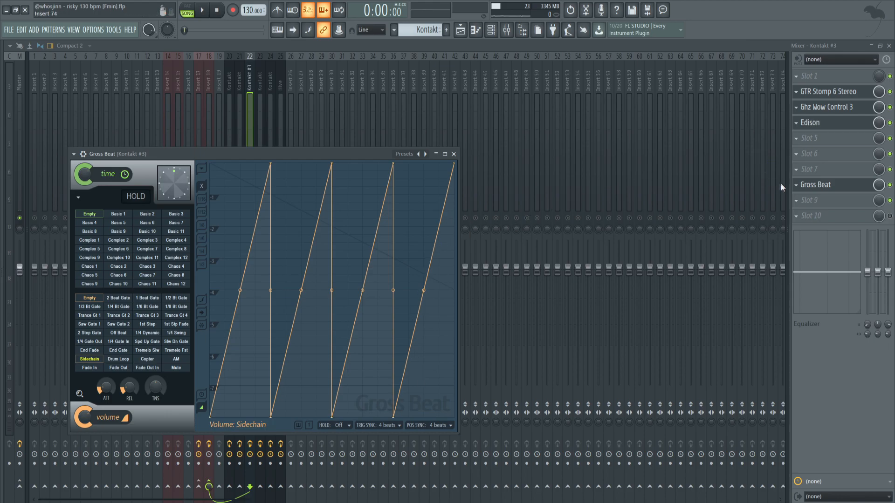
Step: Delete Gross Beat from effect slot 8 of mixer track 22
click(796, 185)
click(810, 208)
click(487, 293)
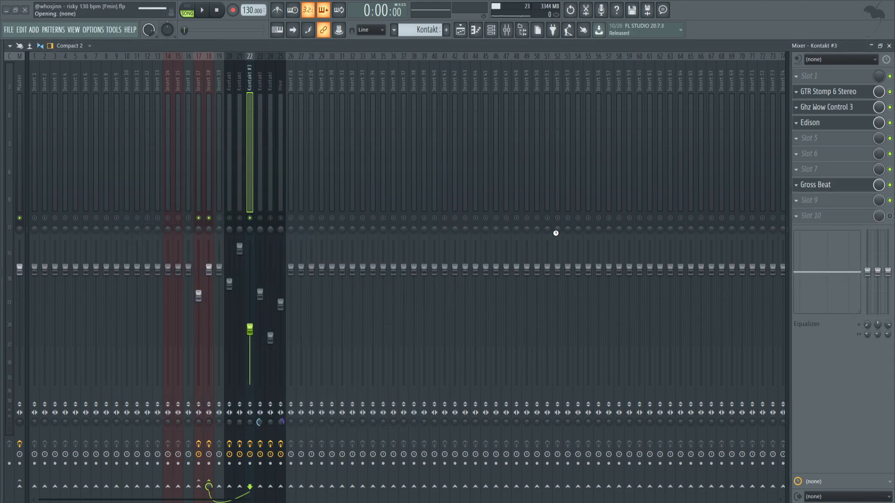
Step: Examine Ghz Wow Control 3 on mixer tracks 22 and 23, and open S1 Imager Stereo on track 23
click(827, 106)
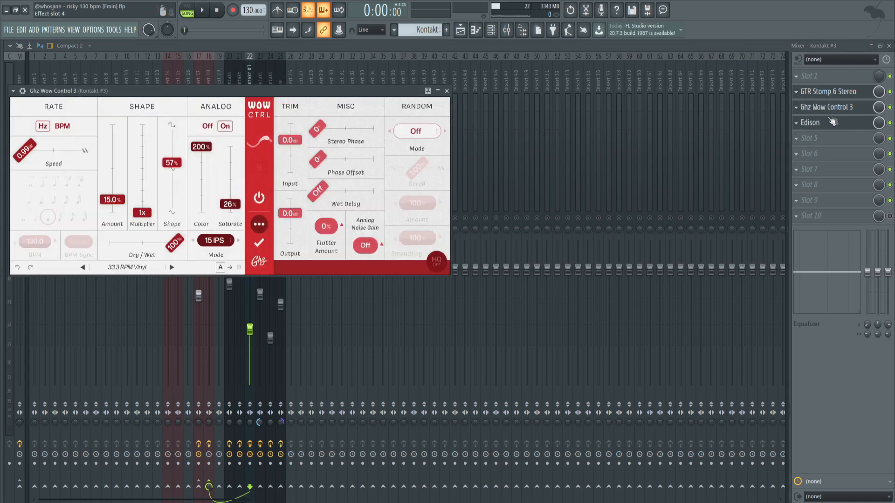
click(249, 66)
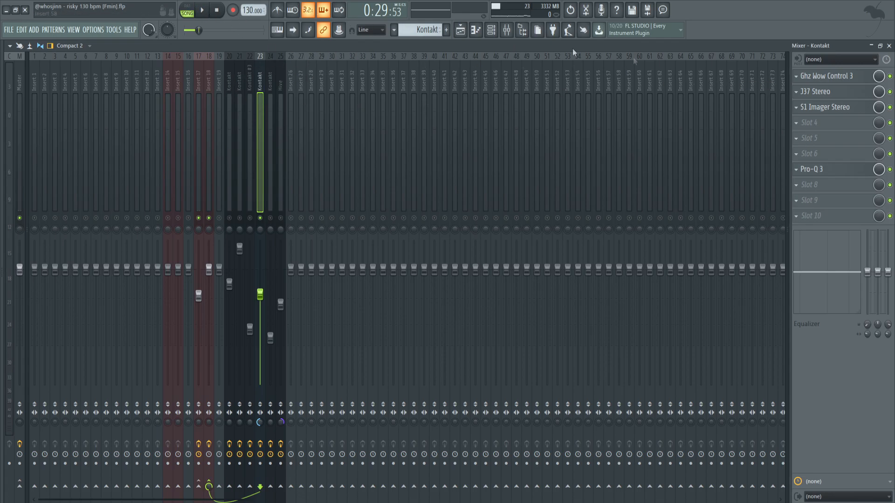
click(834, 75)
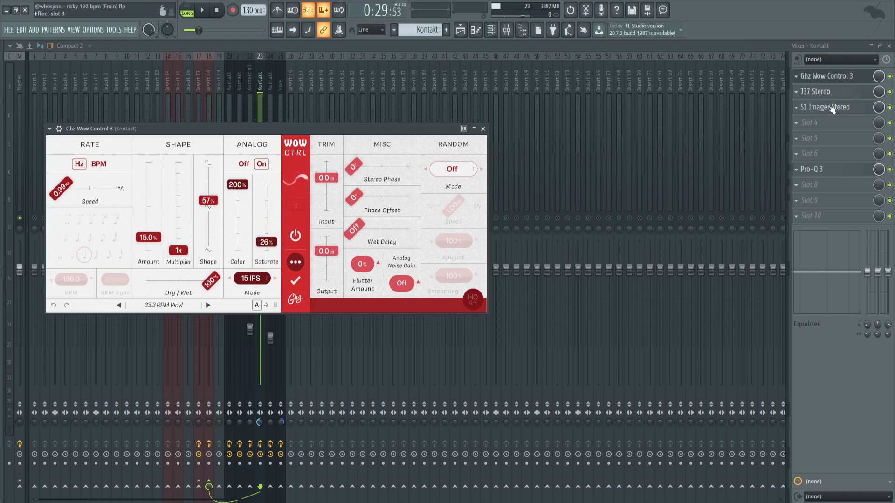
click(824, 107)
Step: Examine the Pro-Q 3 curve on mixer track 24 and the Fruity parametric EQ 2 curve on the Hive track 25
click(275, 63)
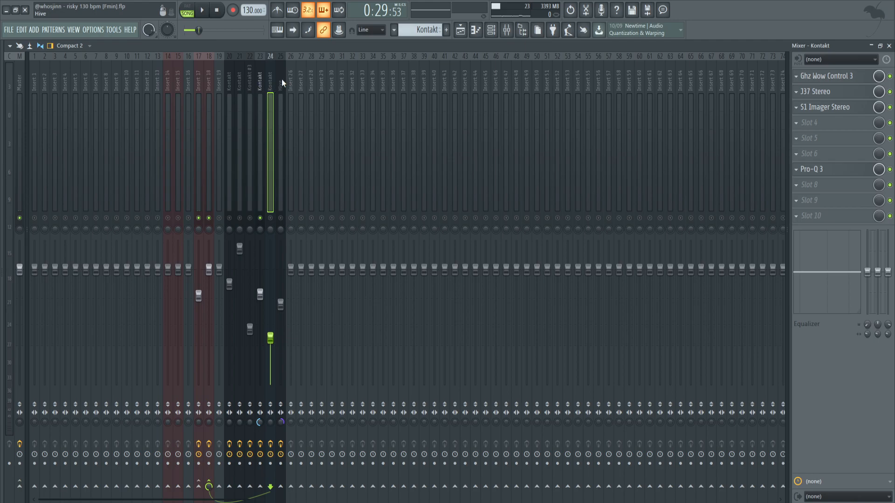
click(843, 168)
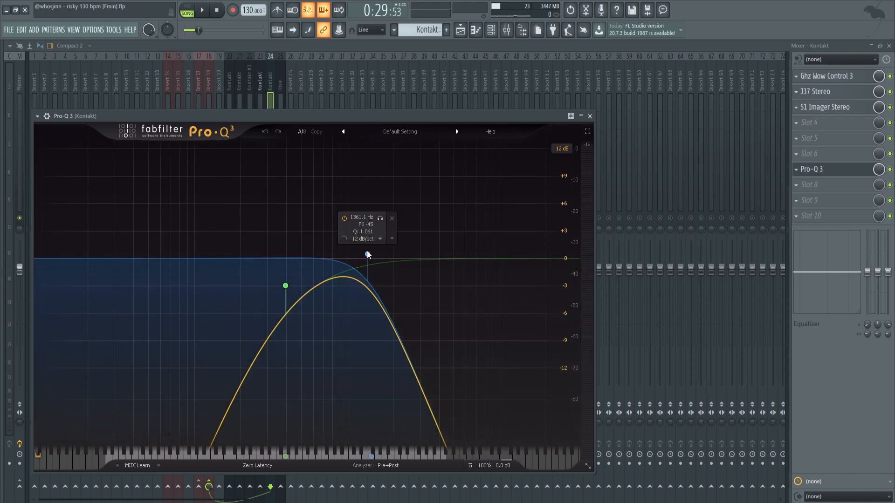
click(281, 71)
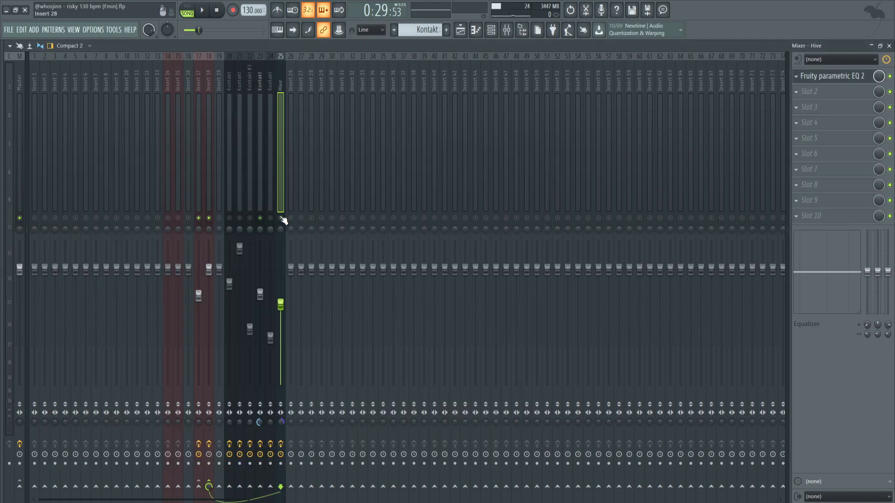
click(844, 80)
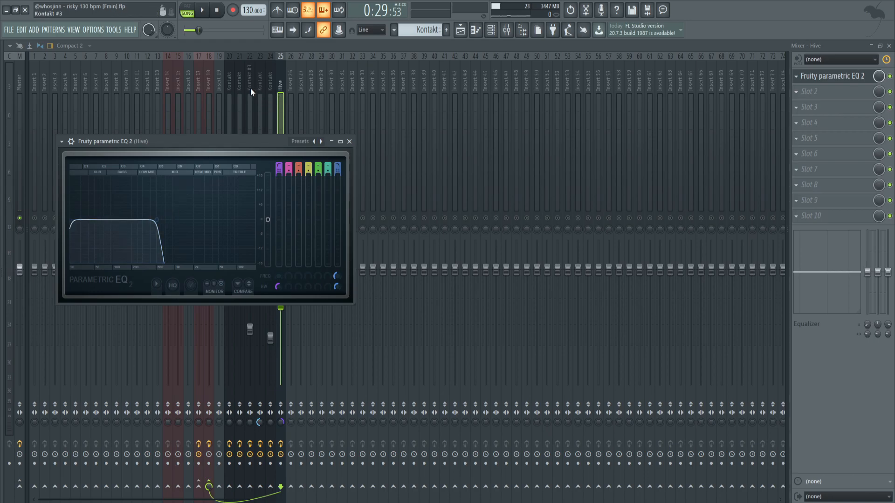
click(199, 84)
Step: Return to the playlist arrangement and reset the song position to the start
click(460, 30)
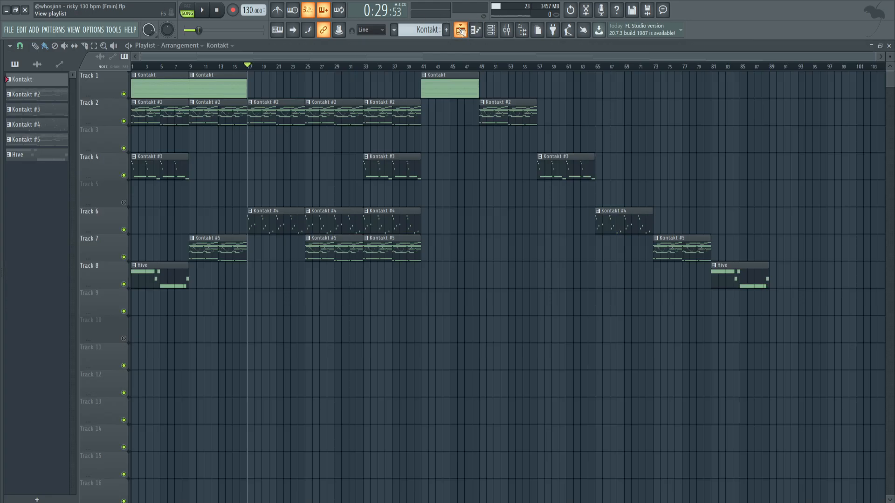
click(216, 10)
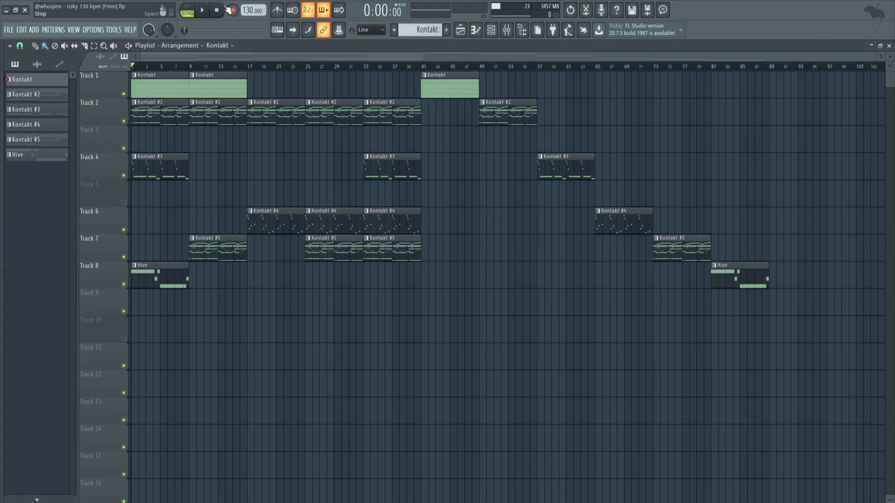